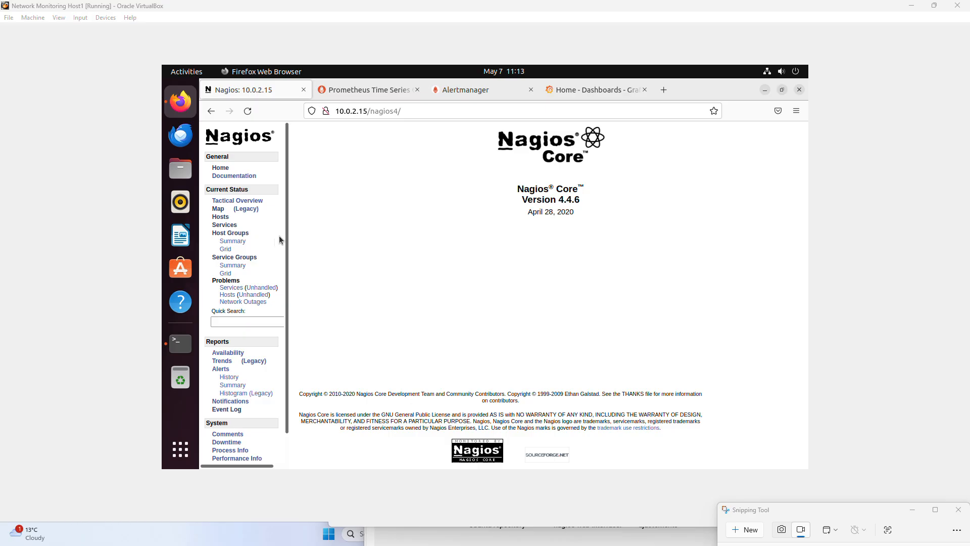
- View the status details of all monitored hosts in Nagios and switch to the terminal showing nagios.cfg
click(221, 219)
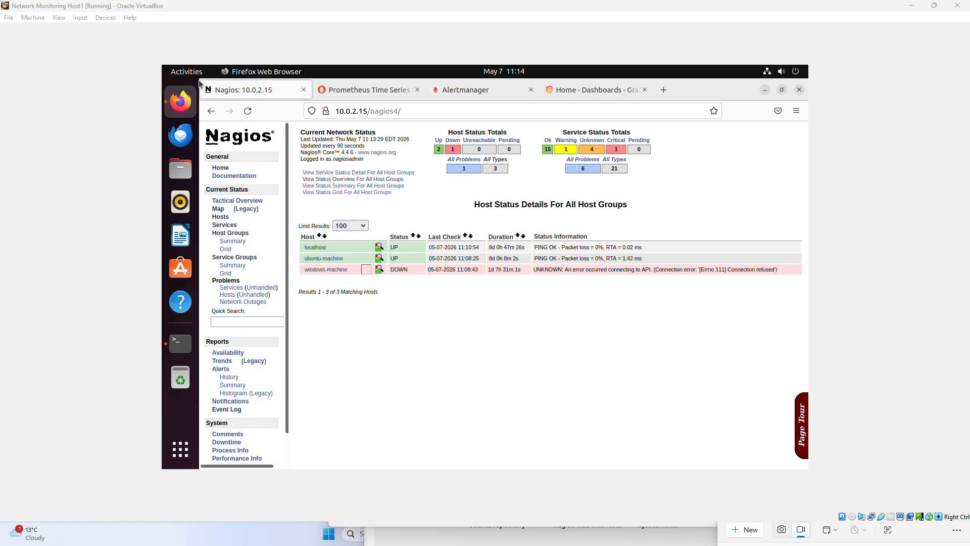
click(186, 71)
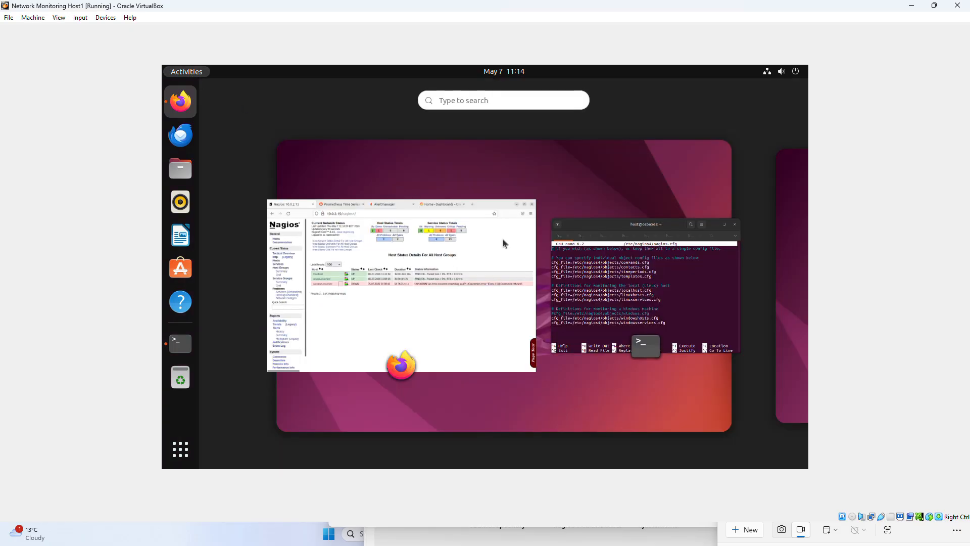
click(665, 309)
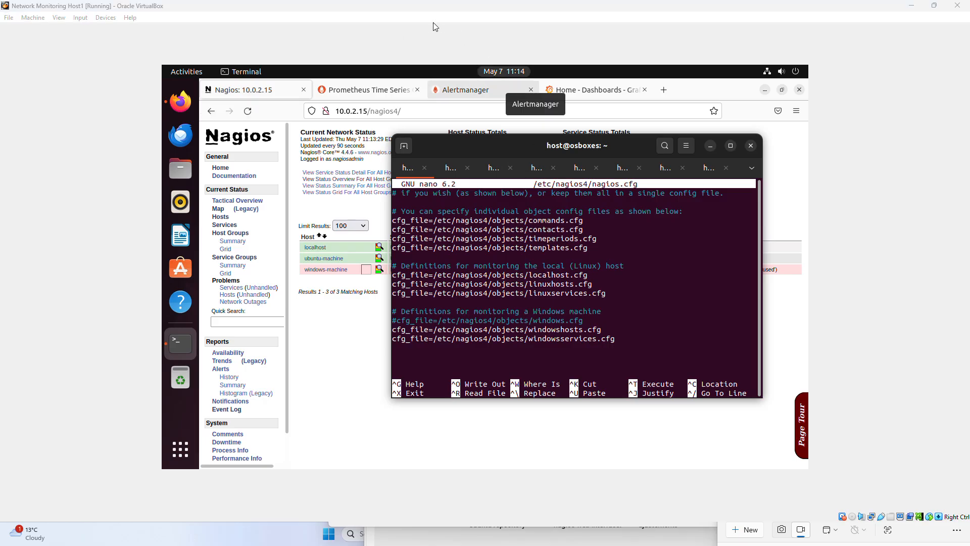
- Review linuxhosts.cfg, highlighting the ubuntu-machine template, name, alias and address values and the linuxclient-hosts hostgroup definition
click(451, 169)
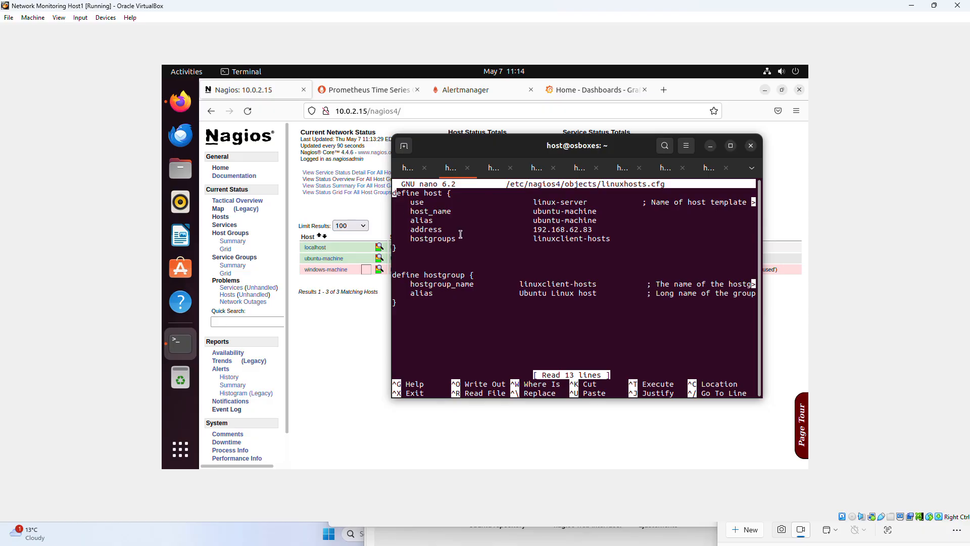
drag(596, 202, 536, 200)
click(576, 231)
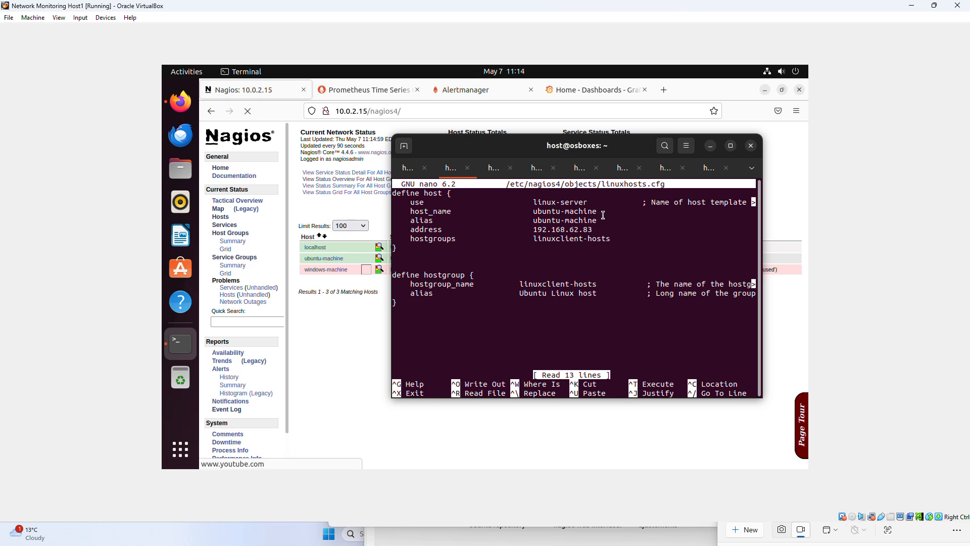
drag(602, 220, 547, 211)
click(570, 230)
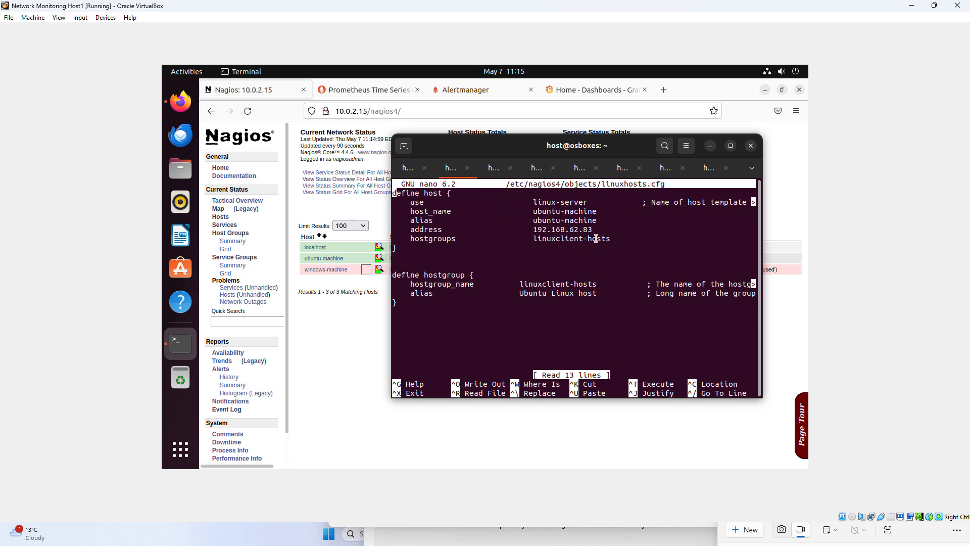
drag(598, 230, 537, 228)
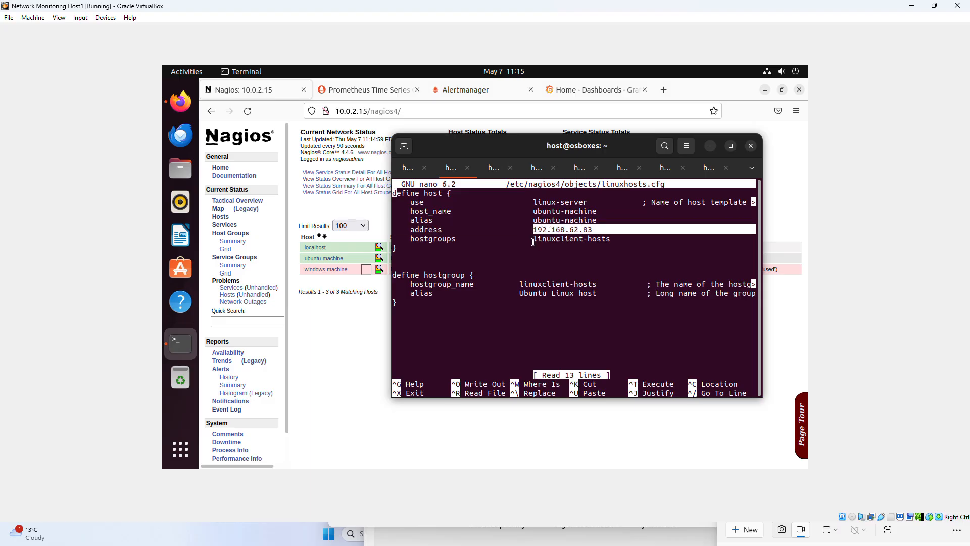
click(534, 242)
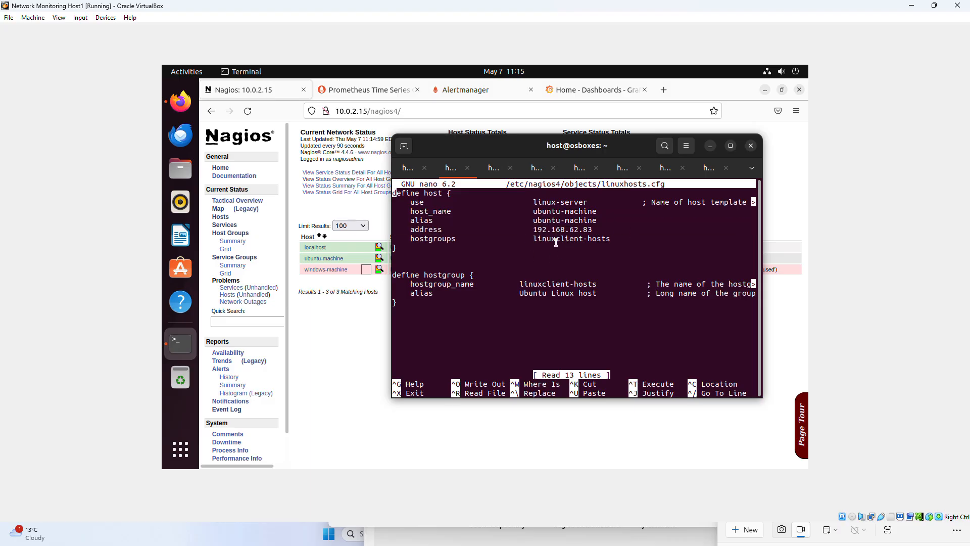
drag(393, 276, 542, 310)
click(594, 320)
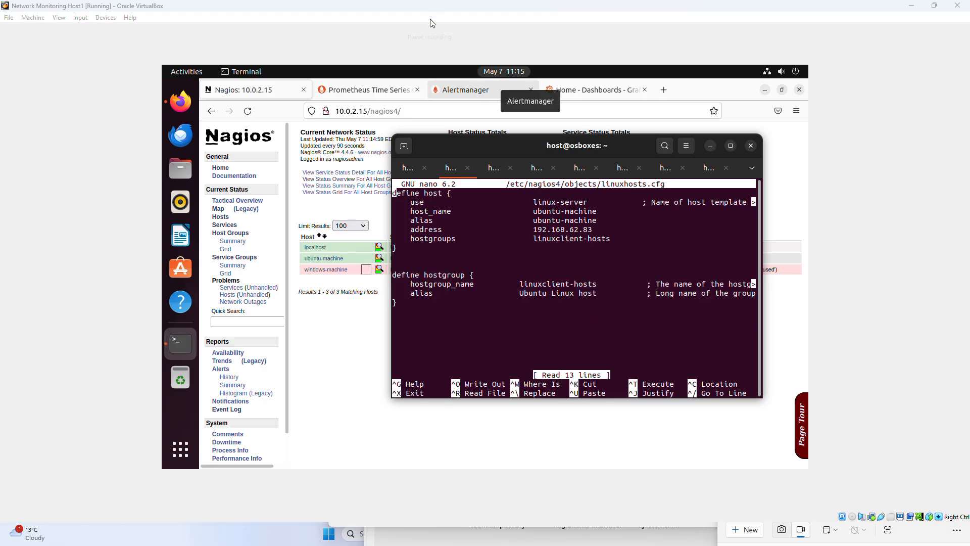
- Review the Windows-hosts-template definition at the start of windowshosts.cfg and highlight its check_interval value
click(494, 172)
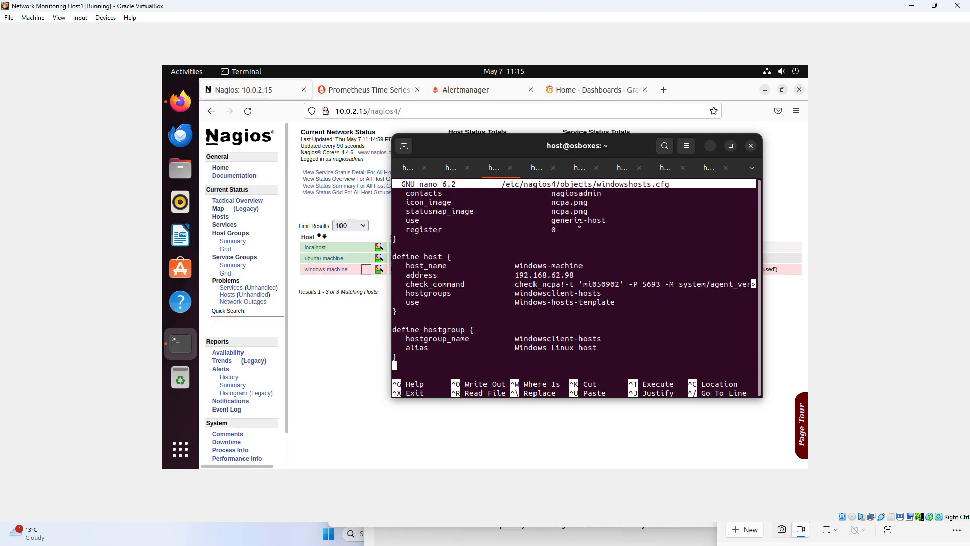
key(Up)
key(Up)
key(Up)
key(Up)
key(Up)
key(Up)
key(Up)
key(Up)
key(Up)
key(Up)
key(Up)
key(Up)
key(Up)
key(Up)
key(Up)
key(Up)
key(Up)
key(Up)
key(Up)
key(Up)
key(Up)
key(Up)
key(Up)
key(Up)
key(Up)
key(Up)
key(Up)
key(Up)
key(Up)
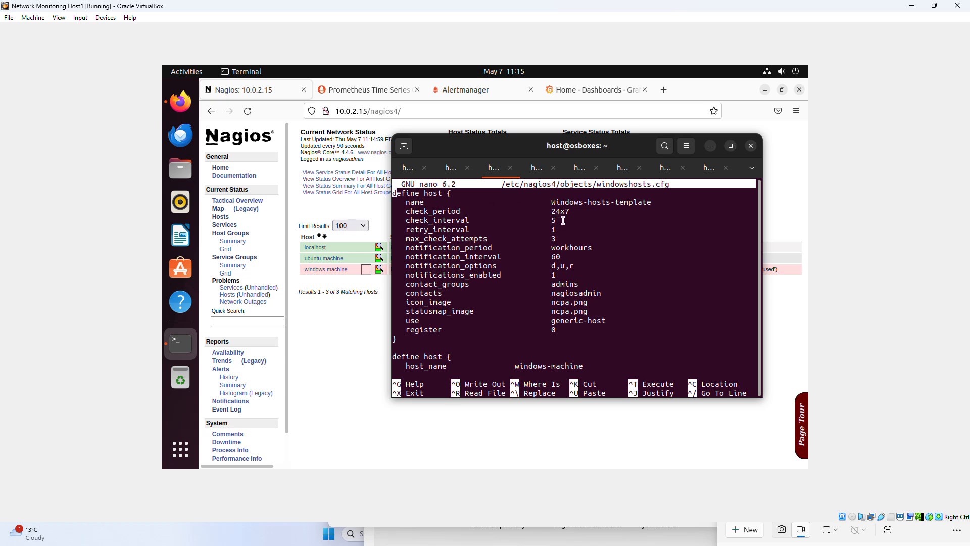
drag(563, 221, 486, 221)
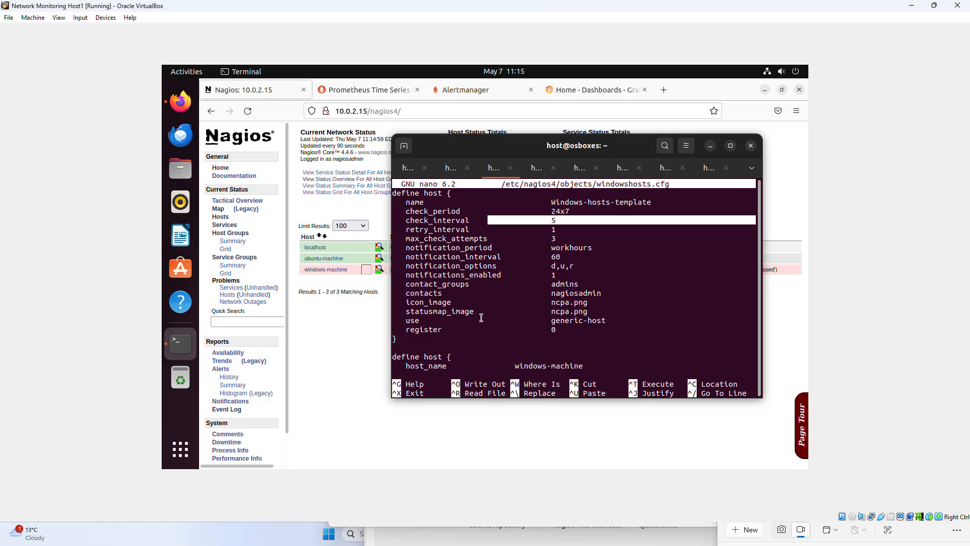
- Examine the windows-machine host definition in windowshosts.cfg, highlighting its check_command and the windowsclient-hosts hostgroup block
scroll(508, 302, down, 5)
scroll(508, 301, down, 5)
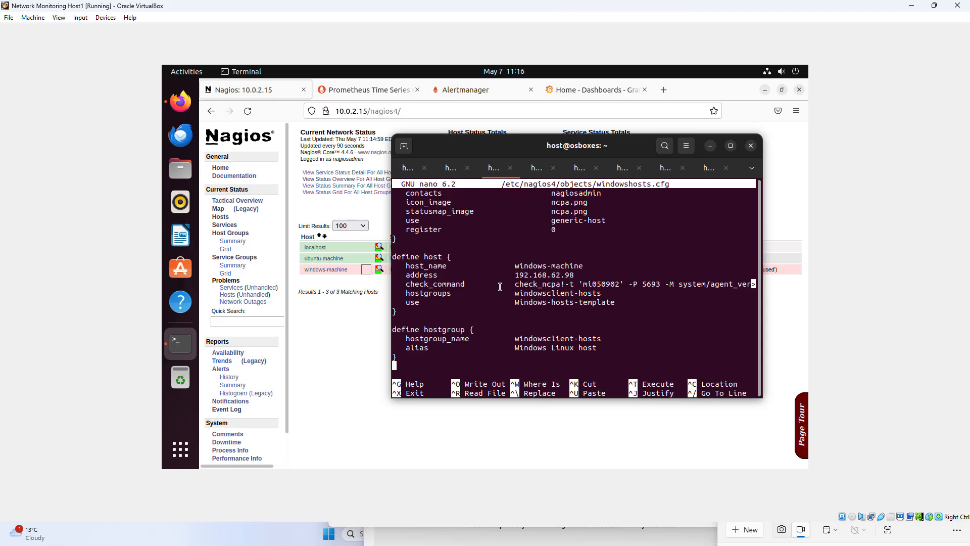
drag(509, 284, 753, 284)
click(667, 311)
triple_click(577, 284)
click(631, 284)
drag(396, 331, 588, 355)
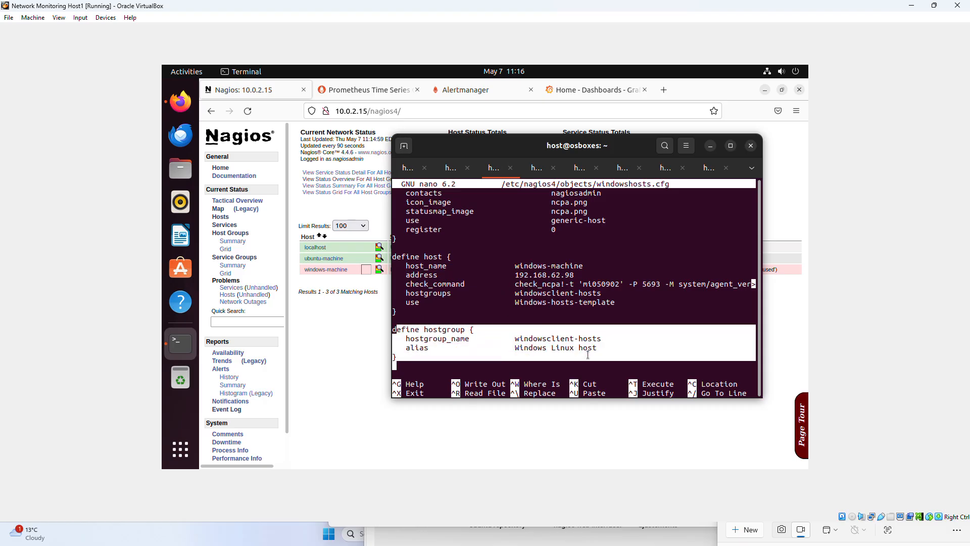
click(606, 364)
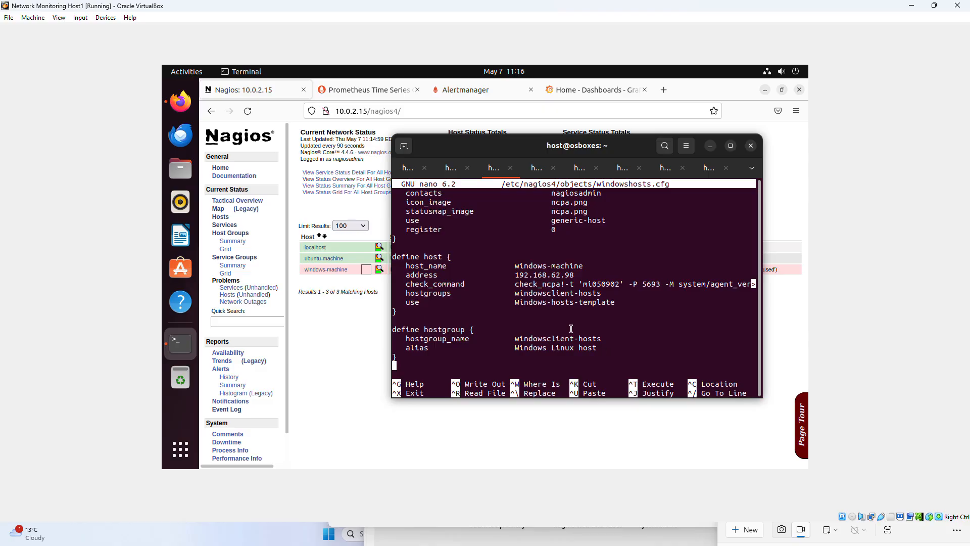
- Return to the Nagios web interface and view the service status details for all hosts down to windows-machine
click(710, 146)
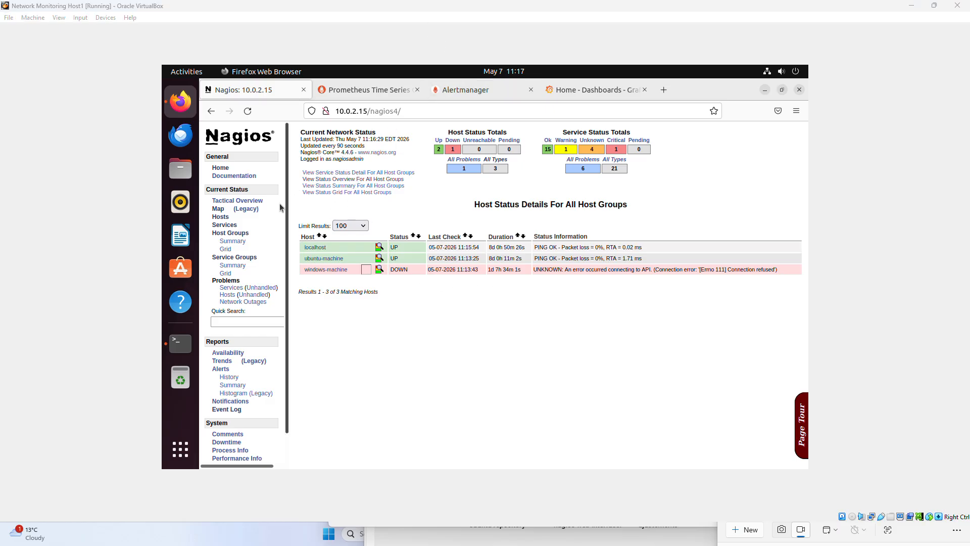
click(233, 226)
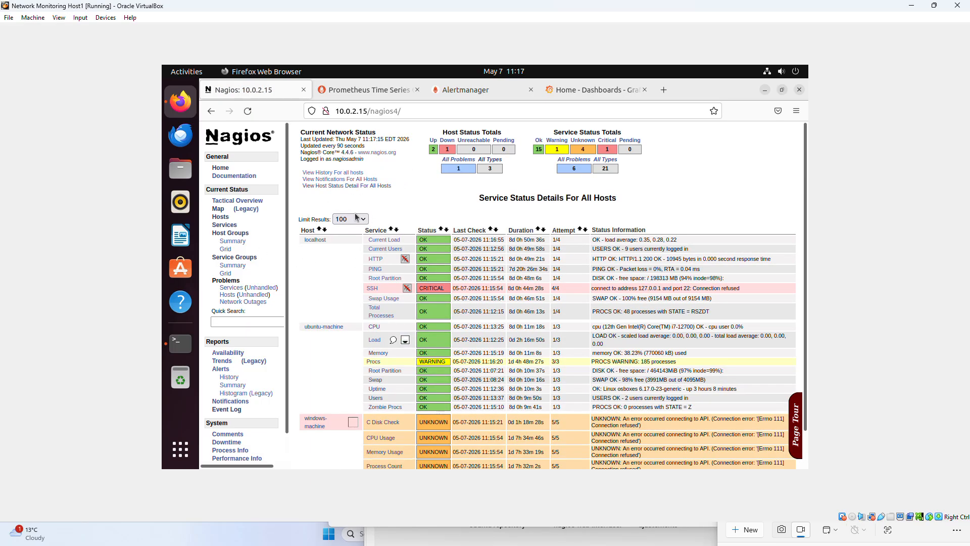
scroll(408, 184, down, 2)
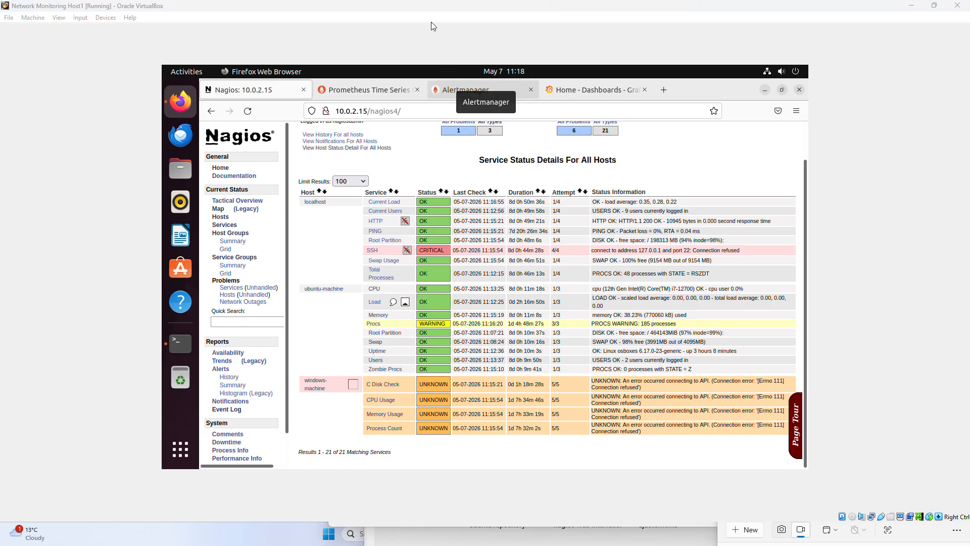
- Switch to the terminal and review all service definitions in linuxservices.cfg, from Root Partition through Zombie Procs
click(186, 71)
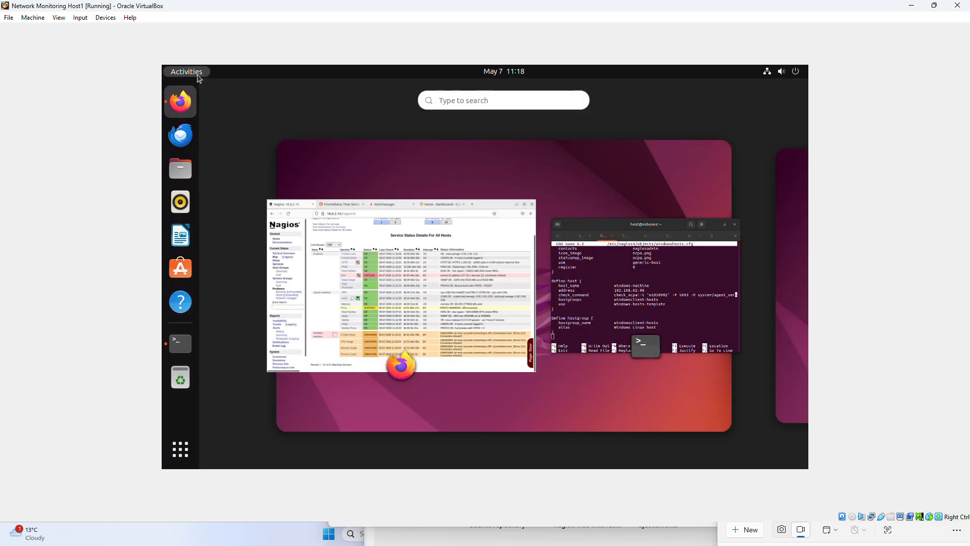
click(617, 271)
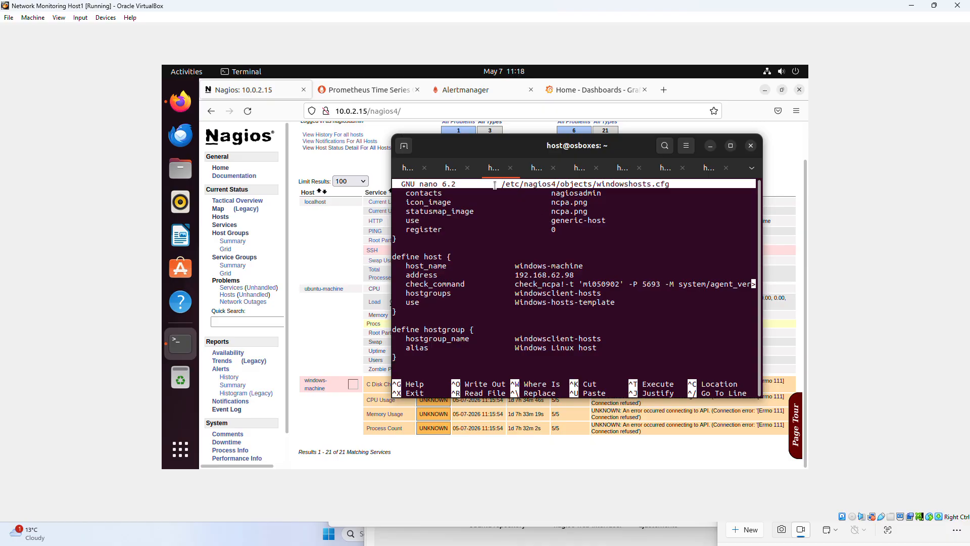
click(535, 171)
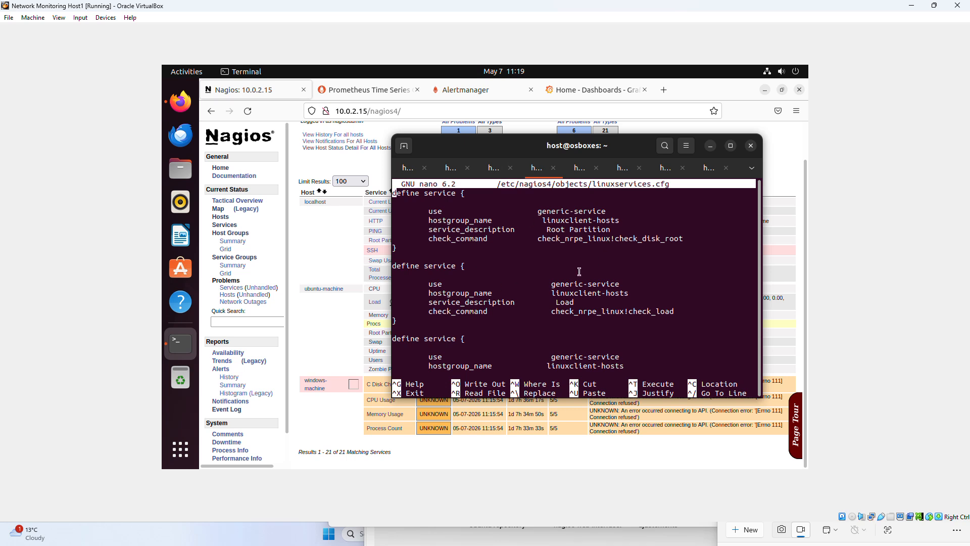
key(Down)
key(Down)
key(Down)
key(Down)
key(Down)
key(Down)
key(Down)
key(Down)
key(Down)
key(Down)
key(Down)
key(Down)
key(Down)
key(Down)
key(Down)
key(Down)
key(Down)
key(Down)
key(Down)
key(Down)
key(Down)
key(Down)
key(Down)
key(Down)
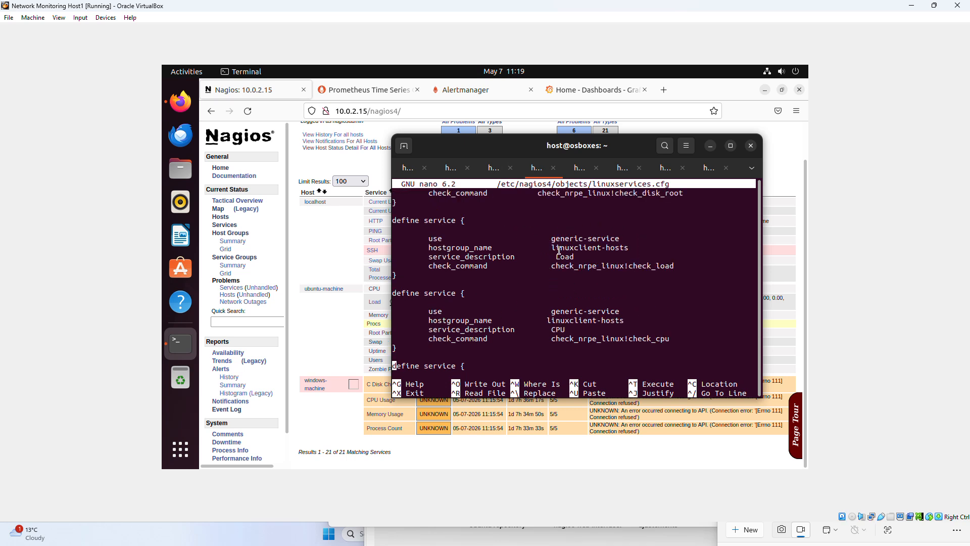
scroll(579, 265, down, 1)
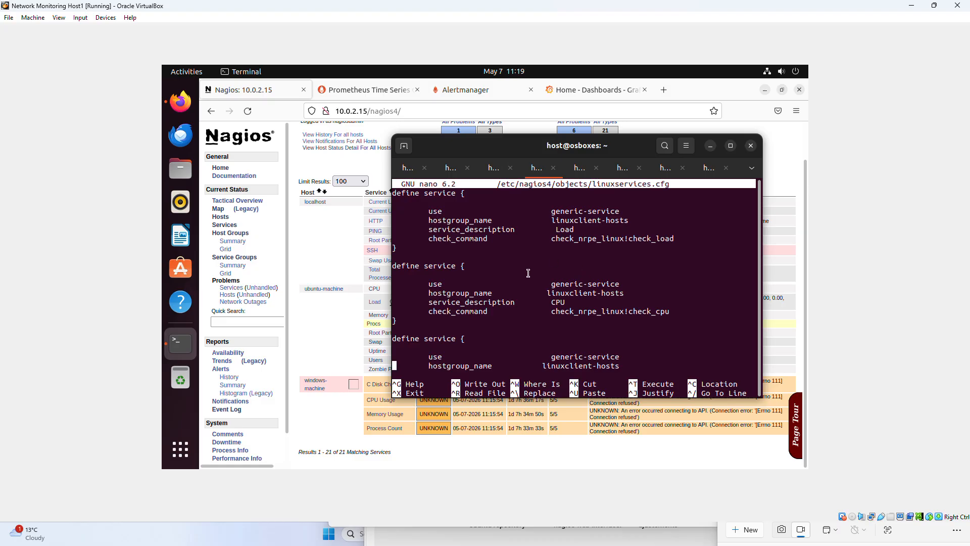
scroll(561, 286, down, 2)
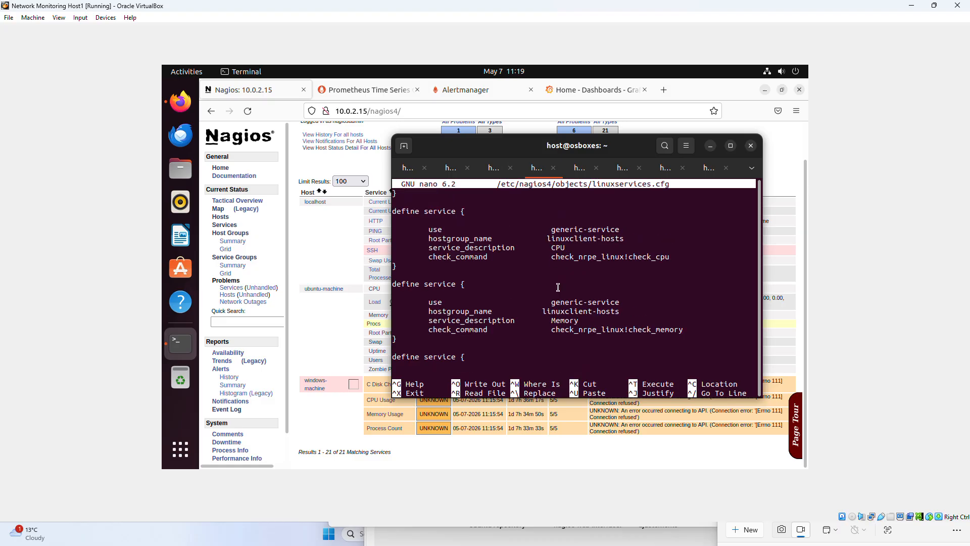
scroll(584, 336, down, 3)
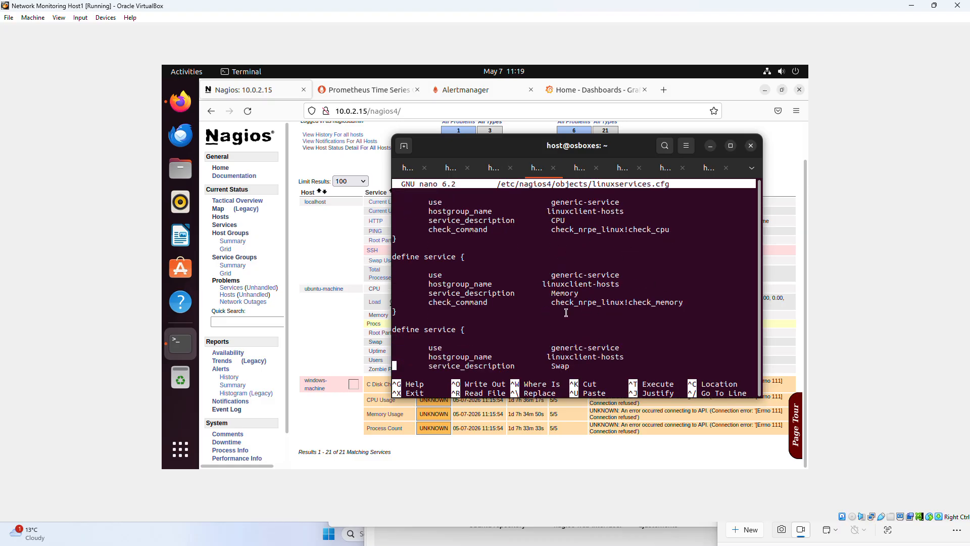
scroll(586, 316, down, 5)
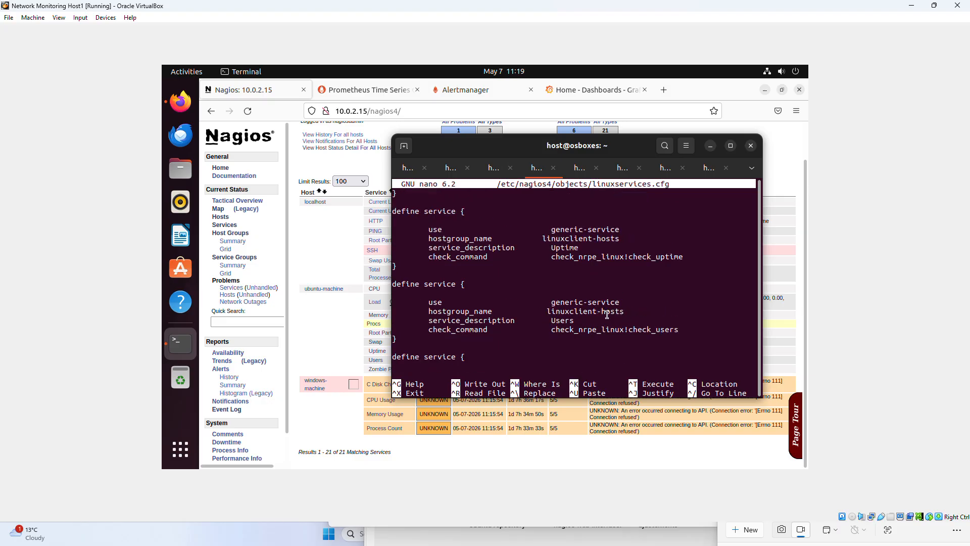
scroll(576, 324, down, 3)
scroll(589, 342, down, 1)
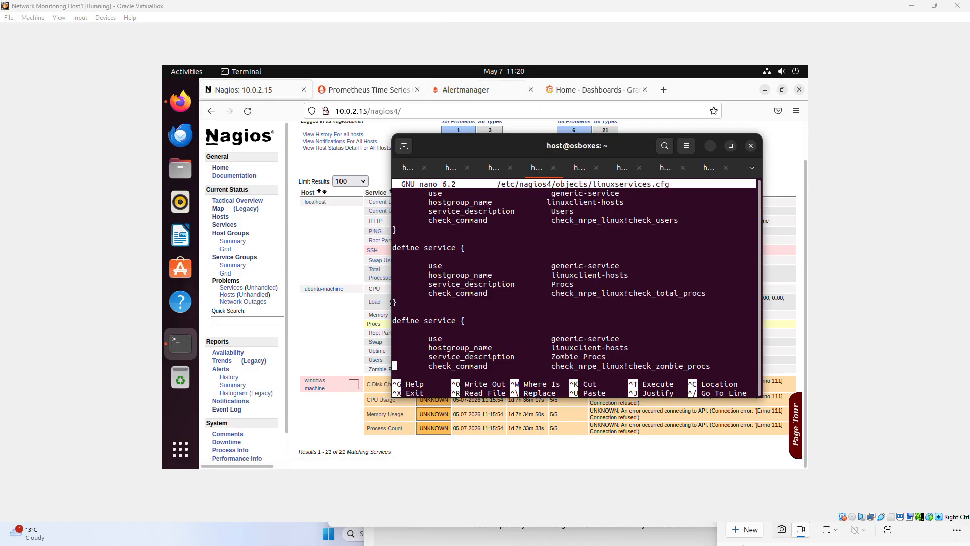
- Switch to the WindowsEnvironment virtual machine and inspect the Nagios Cross-Platform Agent process in Task Manager
click(581, 543)
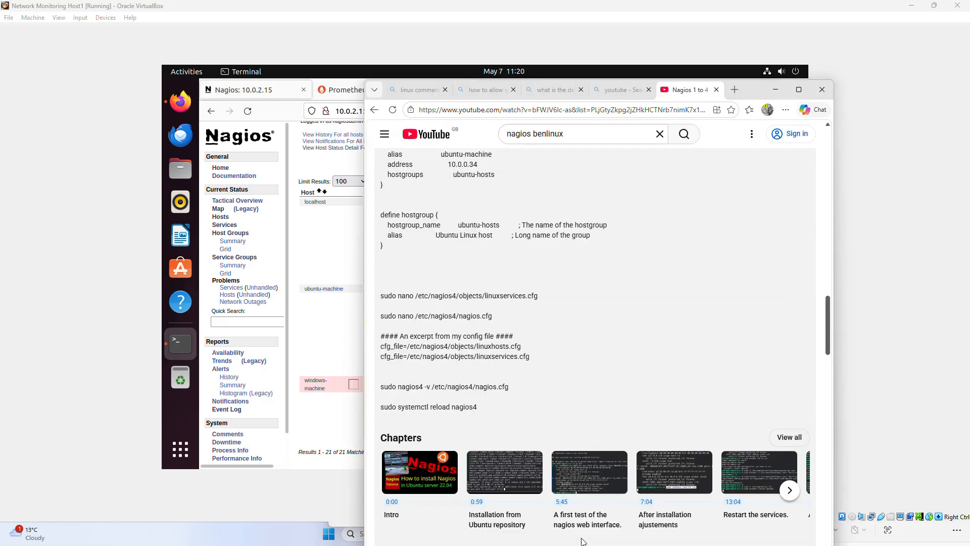
click(775, 90)
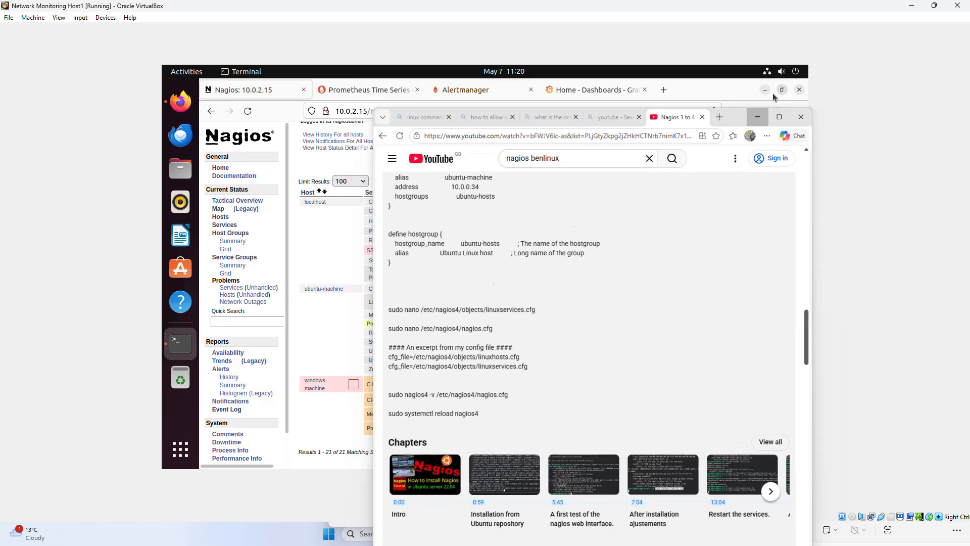
mouse_move(556, 535)
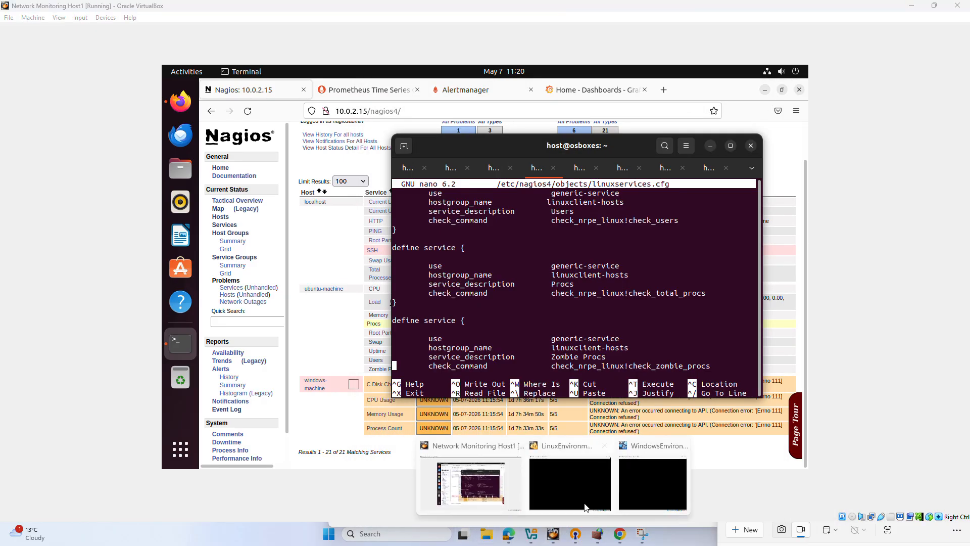
click(666, 475)
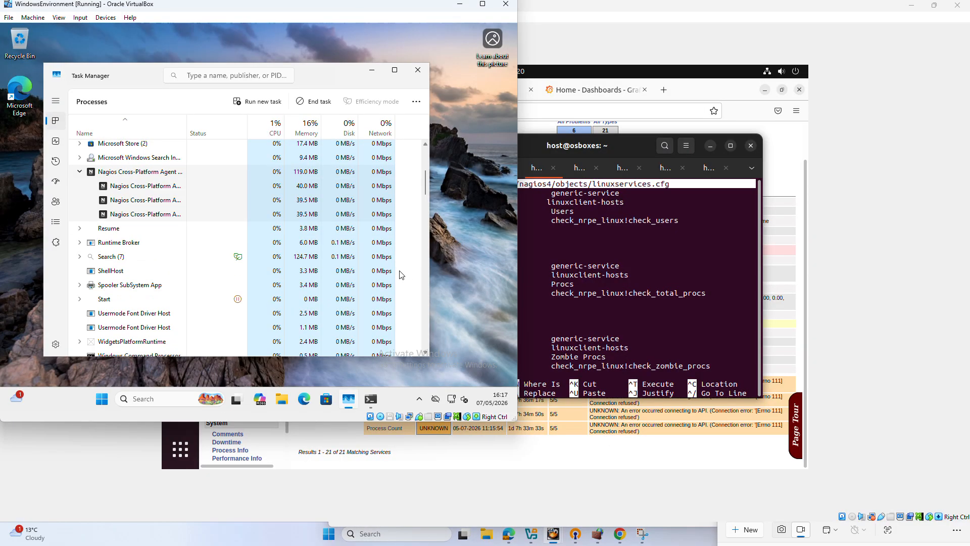
click(108, 175)
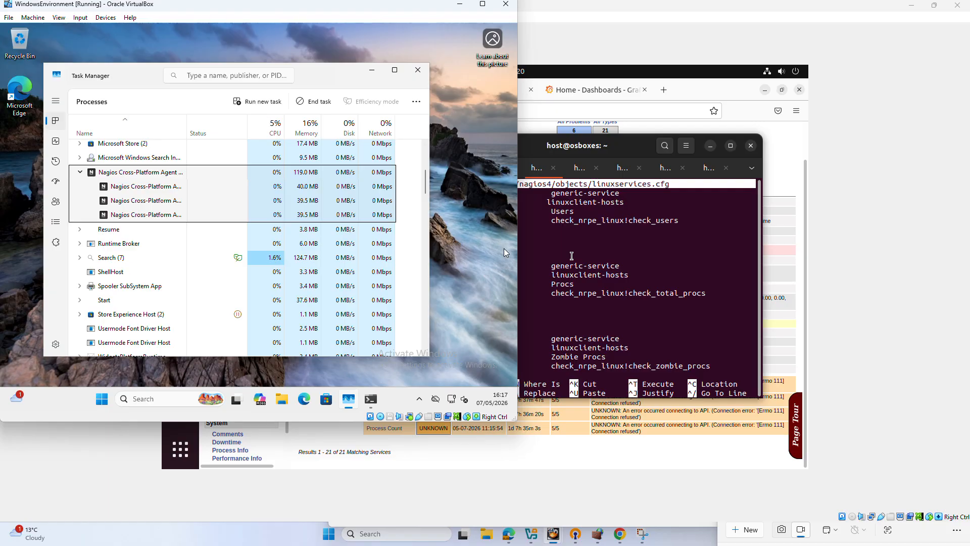
- Return to the monitoring host's terminal and review windowsservices.cfg, from win-services-template through the C Disk Check service
click(572, 256)
click(576, 174)
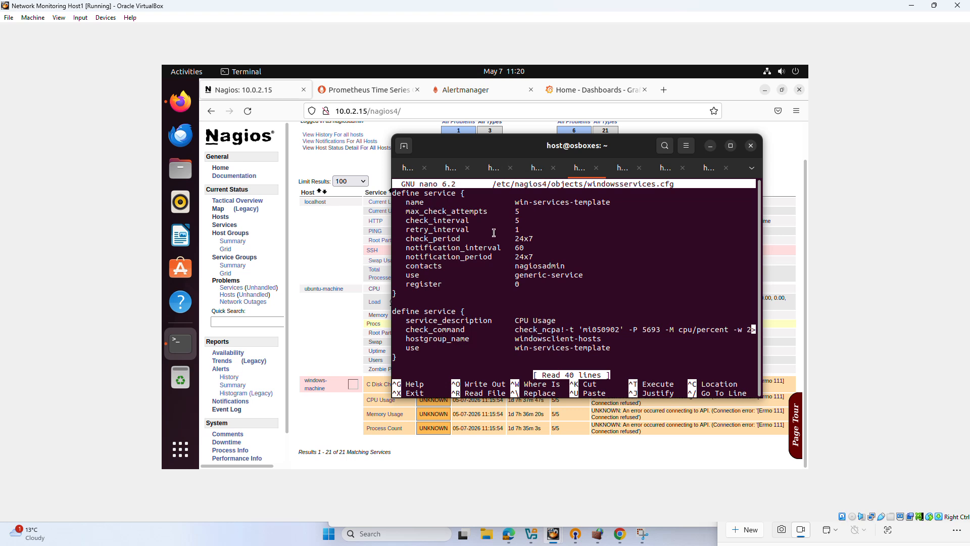
scroll(491, 229, down, 3)
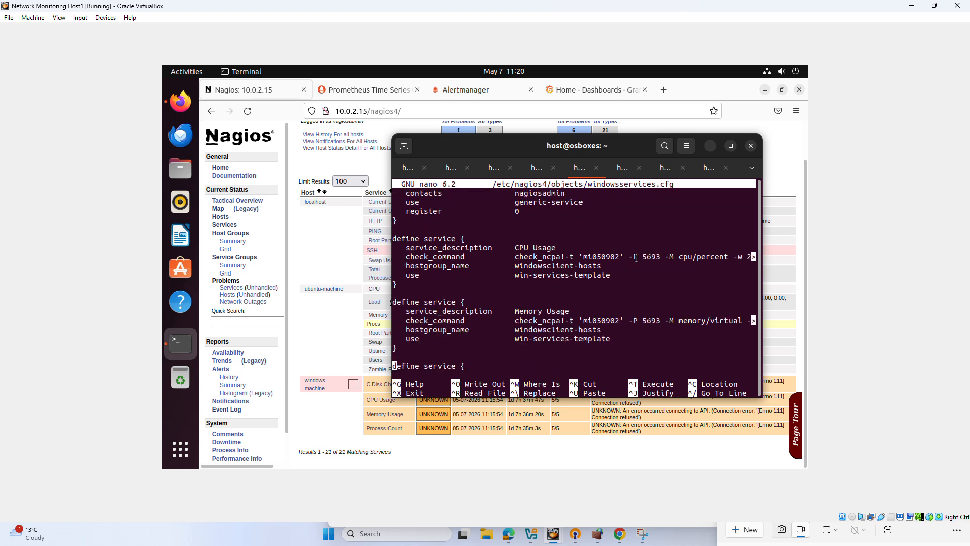
scroll(566, 304, down, 3)
scroll(686, 299, down, 1)
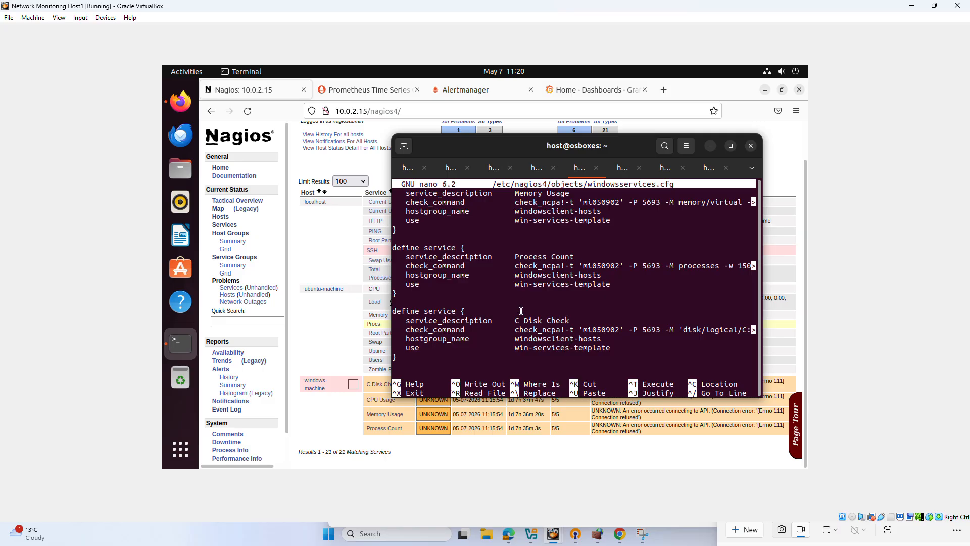
- Review windowsservices.cfg back up from the C Disk Check service to the Memory Usage service
key(Up)
key(Up)
key(Up)
key(Up)
key(Up)
key(Up)
key(Up)
key(Up)
key(Up)
key(Up)
key(Up)
key(Up)
key(Up)
key(Up)
key(Up)
scroll(505, 306, up, 2)
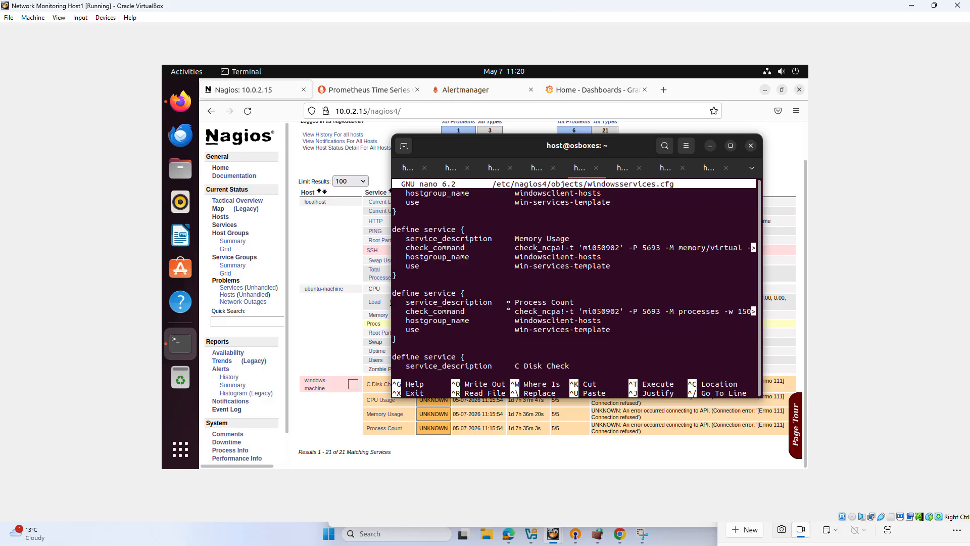
- Switch to the Prometheus web interface and examine the target health of the linux and windows jobs
click(347, 95)
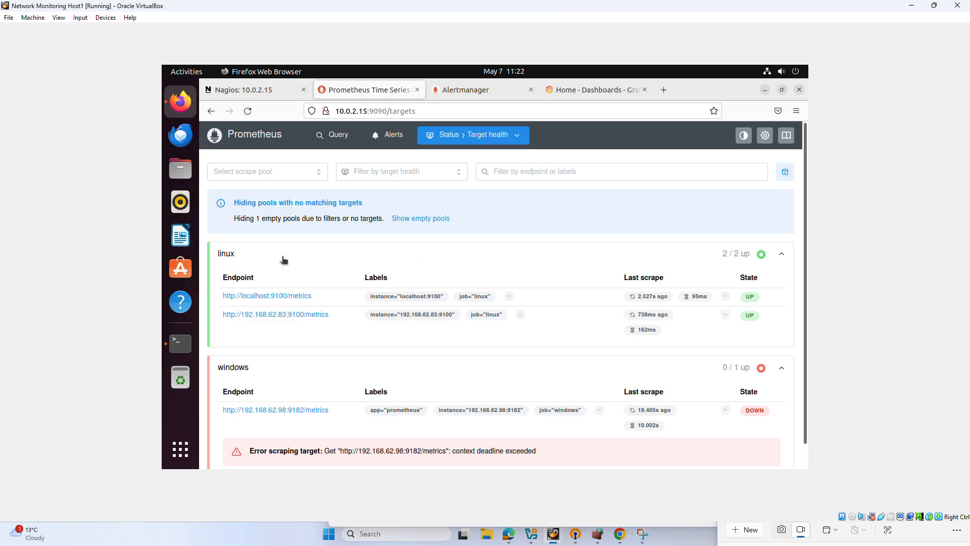
scroll(425, 347, down, 1)
scroll(424, 346, down, 1)
scroll(723, 422, up, 1)
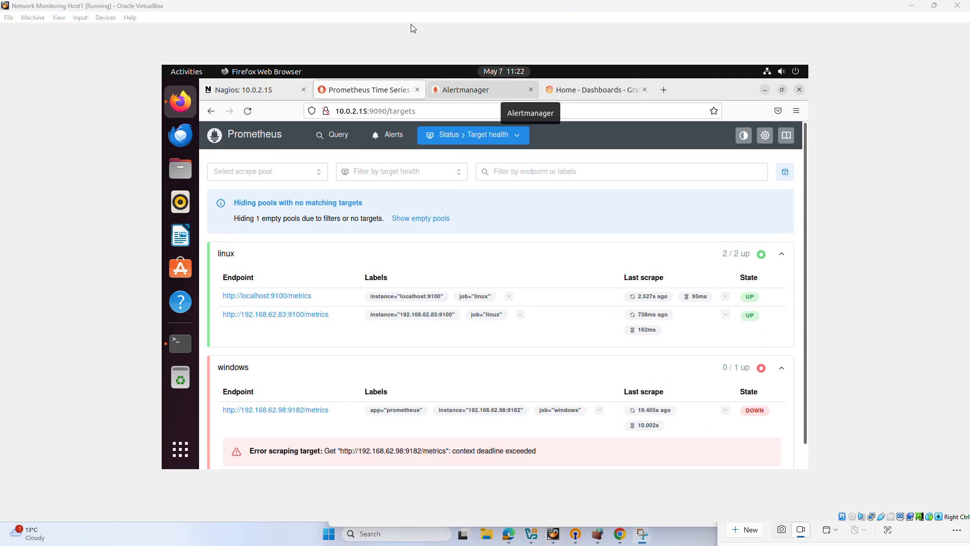
- Return to the terminal, bring up prometheus.yml and examine the scrape_interval setting in the global section
mouse_move(163, 66)
click(647, 341)
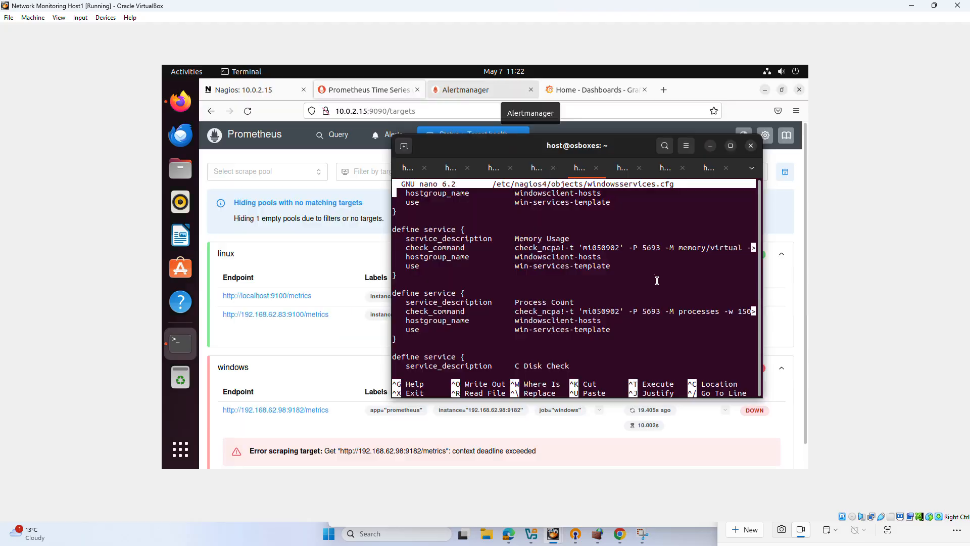
click(622, 170)
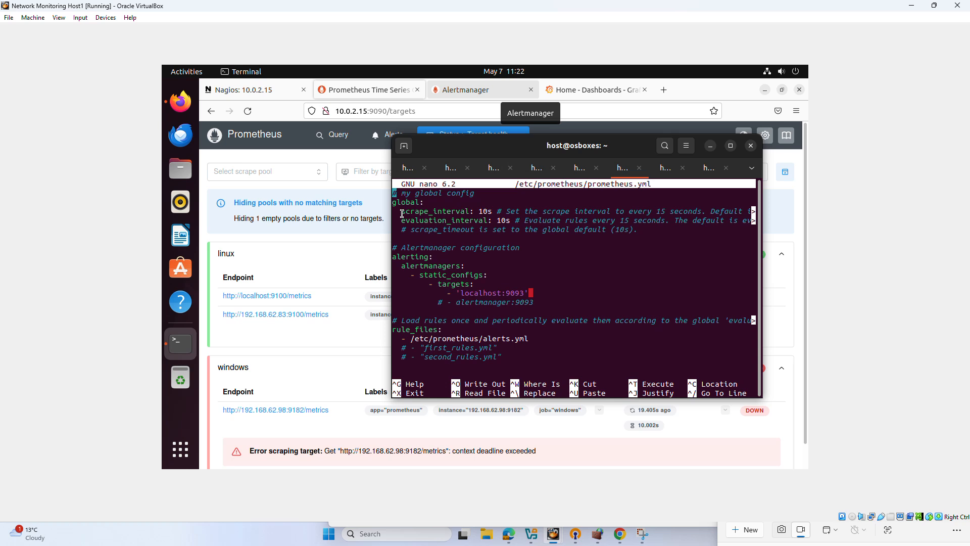
drag(402, 213, 471, 211)
click(483, 213)
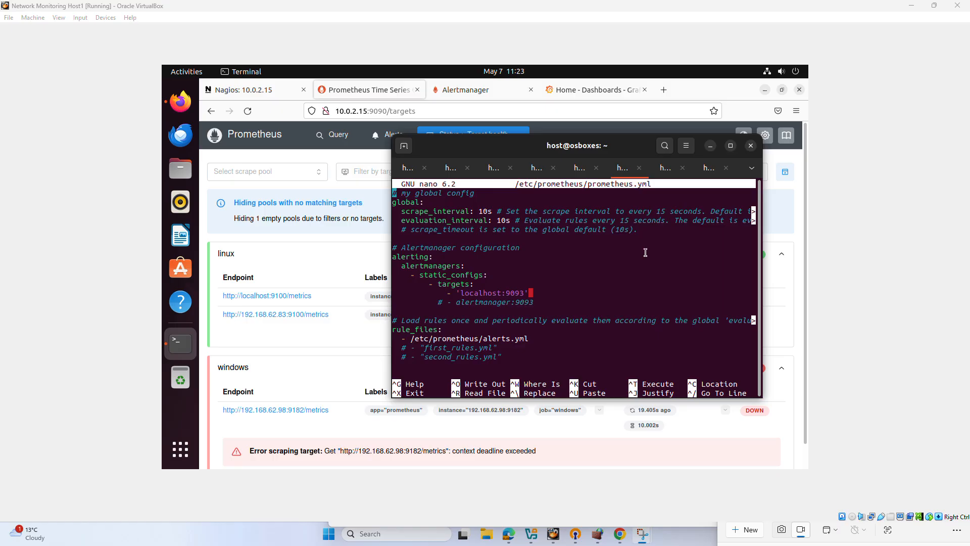
- Review the scrape_configs section of prometheus.yml, examining the targets of the linux and windows jobs
scroll(488, 268, down, 8)
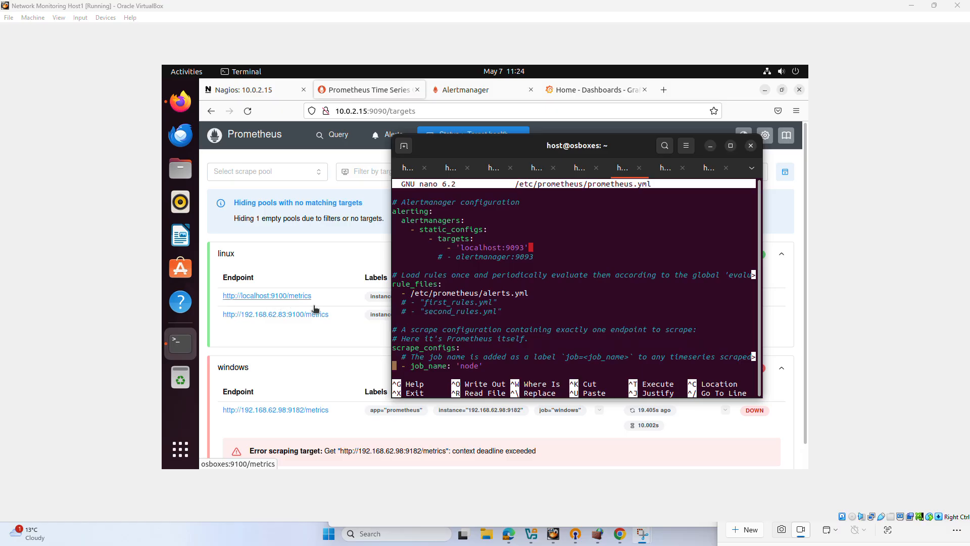
scroll(472, 269, down, 3)
scroll(473, 268, down, 1)
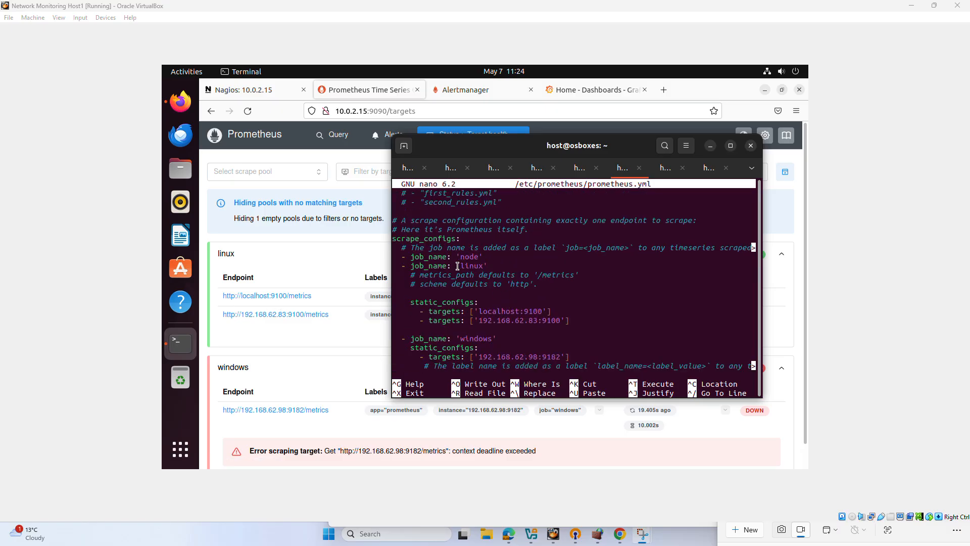
drag(571, 321, 471, 313)
click(566, 326)
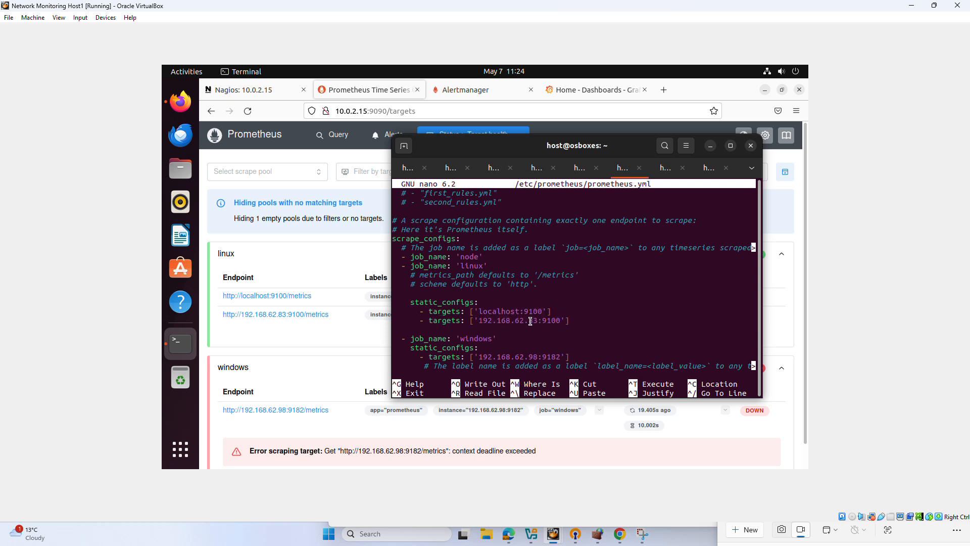
scroll(530, 322, down, 2)
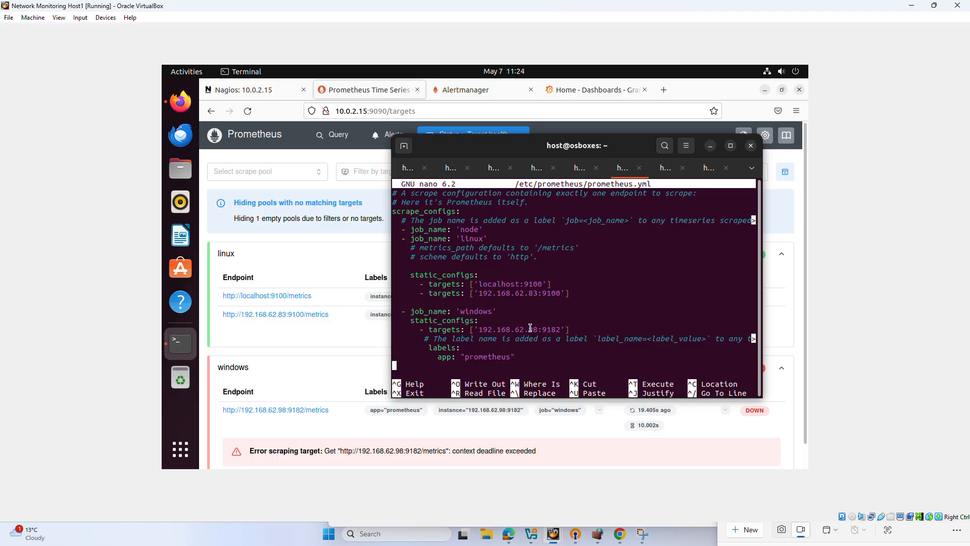
drag(581, 330, 470, 330)
click(619, 311)
scroll(471, 266, up, 9)
scroll(471, 267, up, 1)
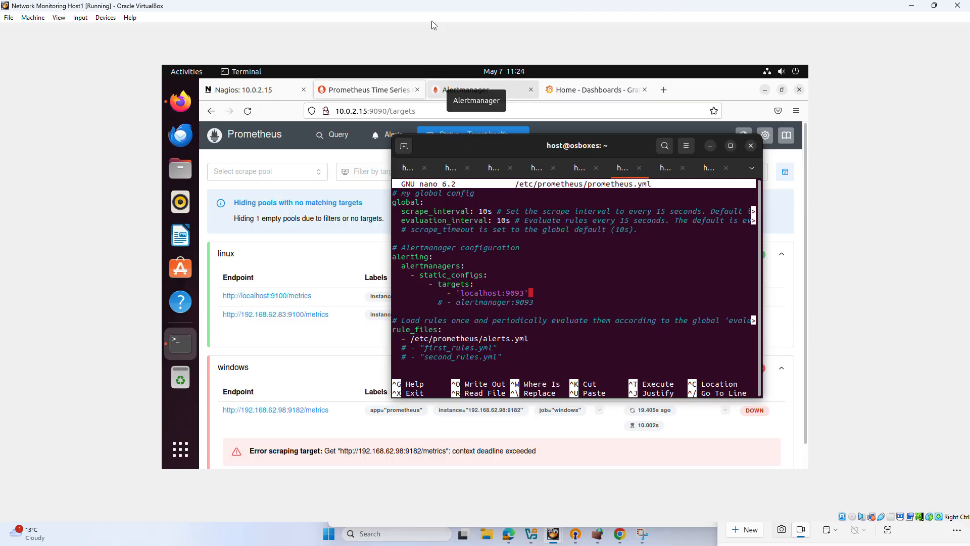
- Return to the Prometheus web interface and open its query page
click(357, 138)
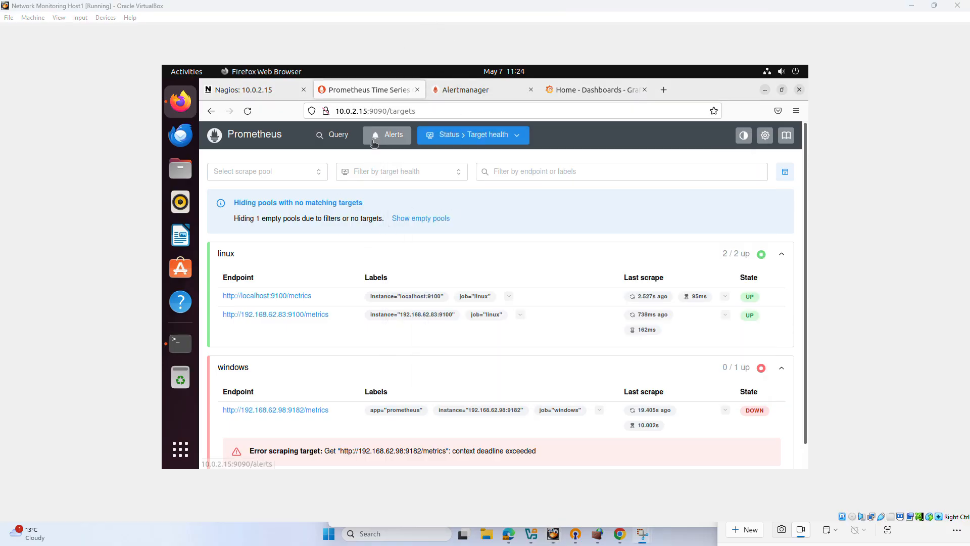
click(339, 140)
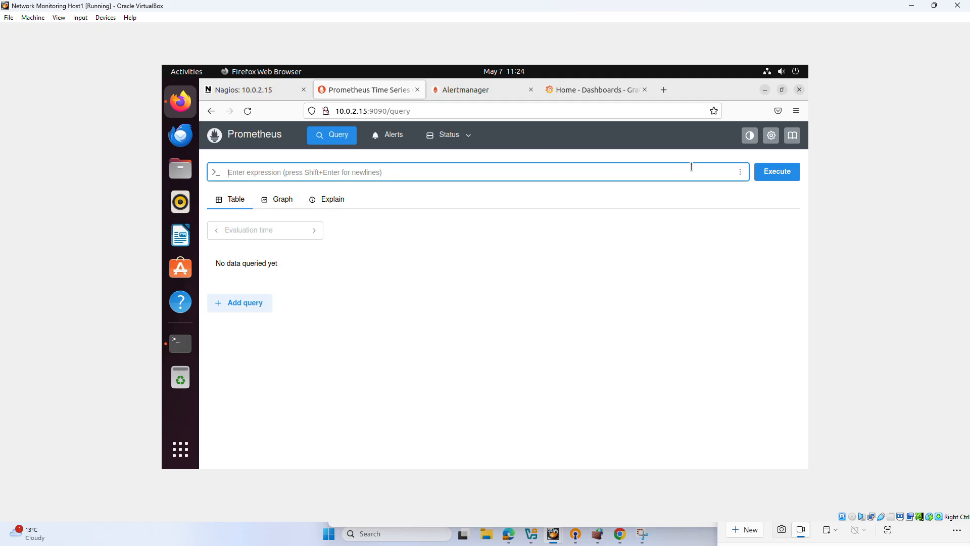
text(node)
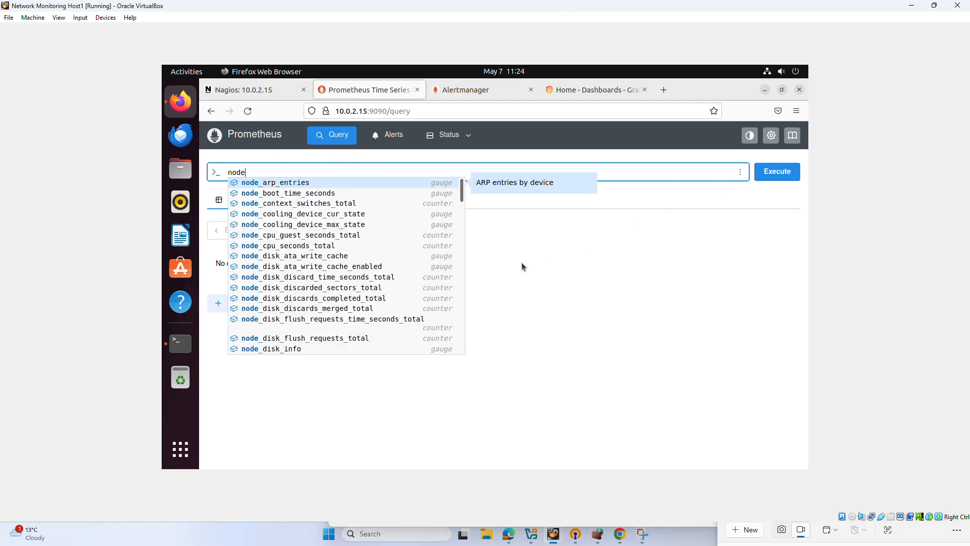
key(BackSpace)
key(BackSpace)
key(BackSpace)
key(BackSpace)
- Search for cpu metrics, execute the node_cpu_seconds_total query and review its result table
text(cpu)
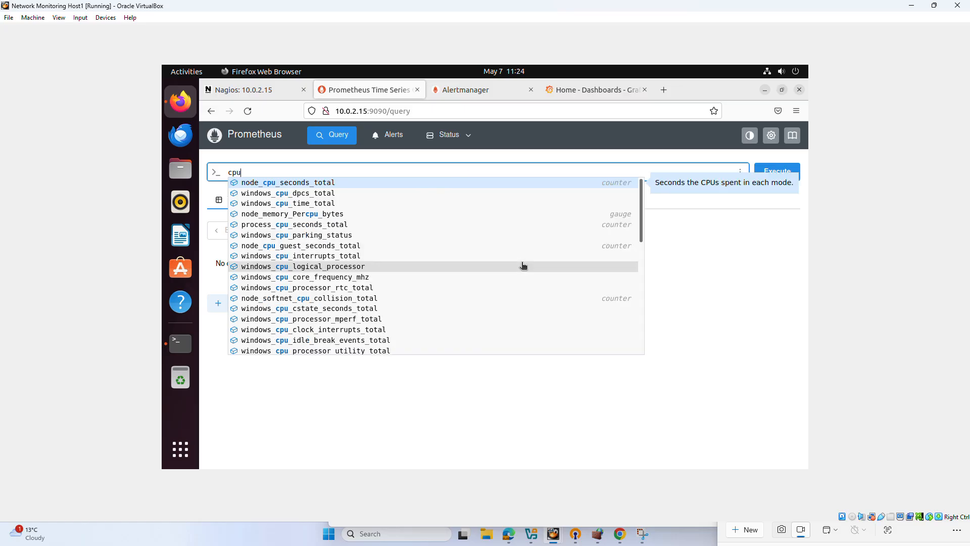
click(416, 183)
click(776, 172)
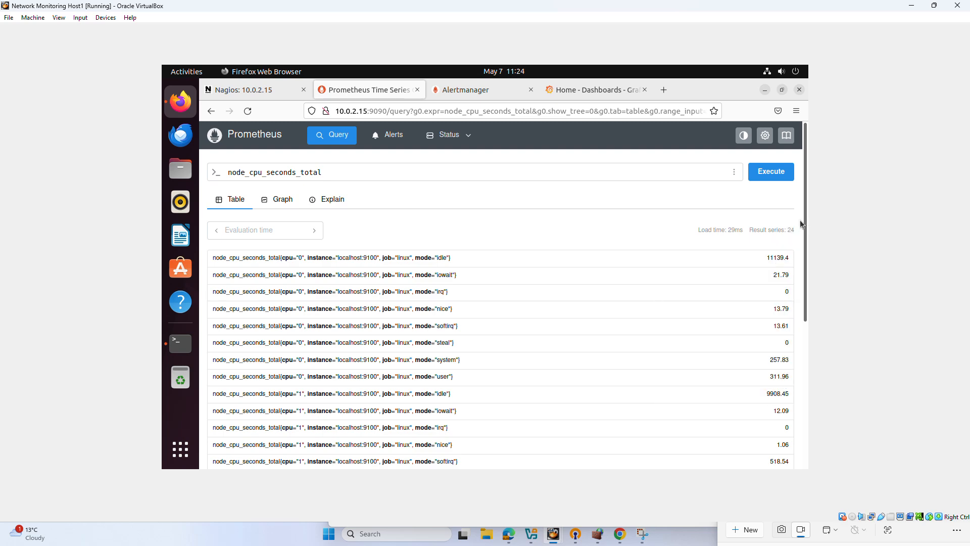
scroll(807, 227, down, 3)
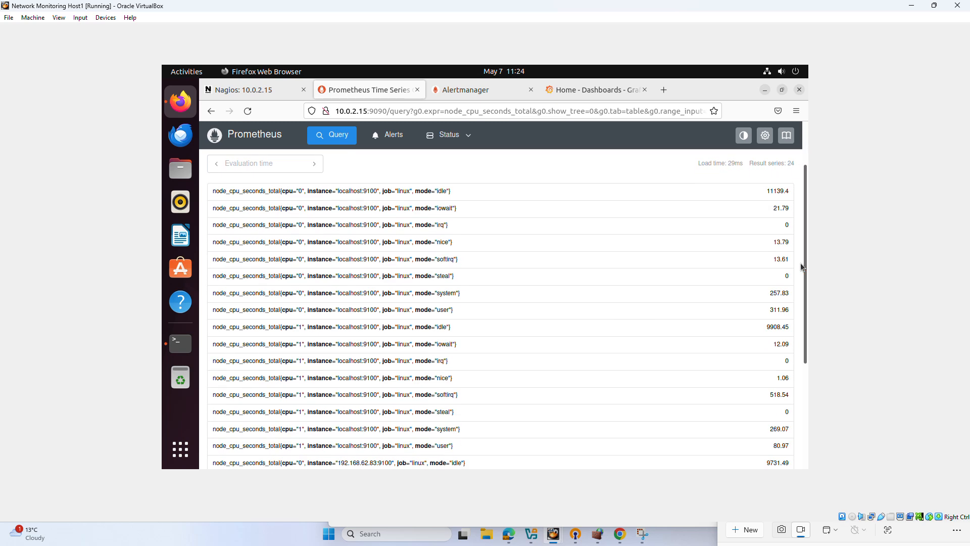
drag(806, 237, 793, 184)
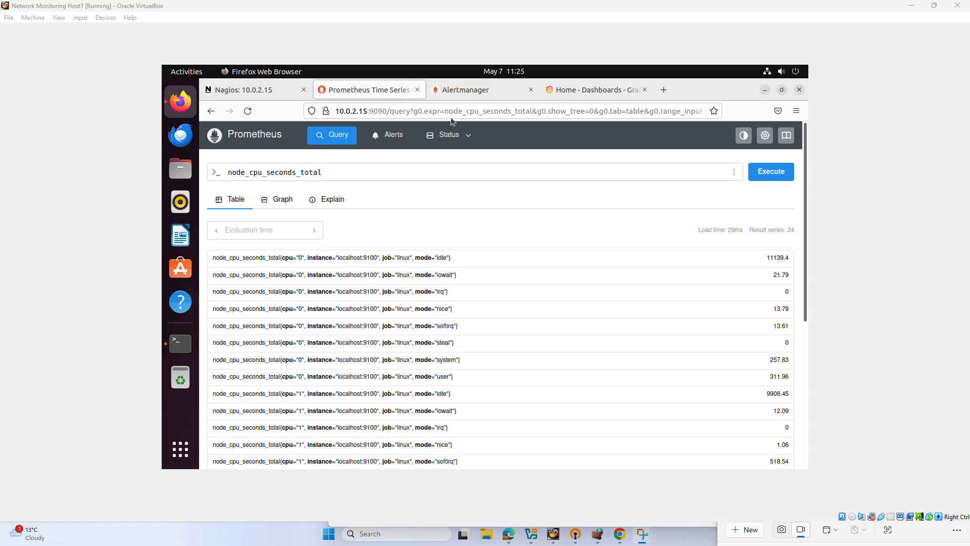
- View the active alerts in Alertmanager and examine the alerts.yml entry under rule_files in prometheus.yml in the terminal
click(454, 90)
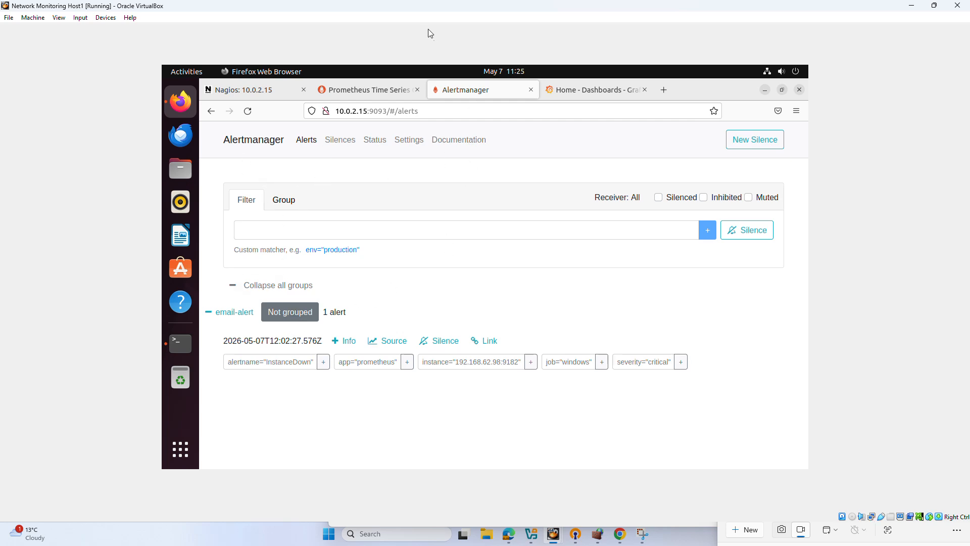
click(186, 71)
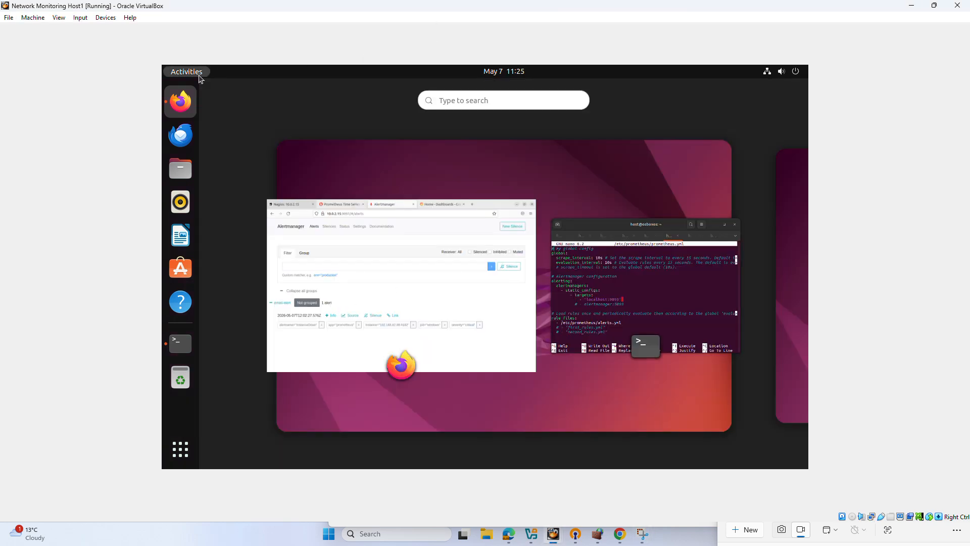
click(578, 309)
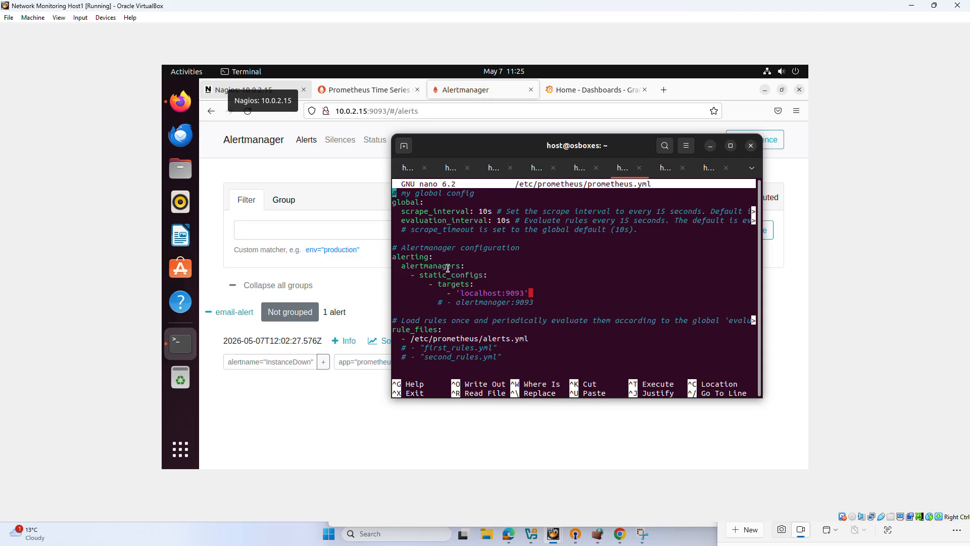
scroll(496, 281, down, 2)
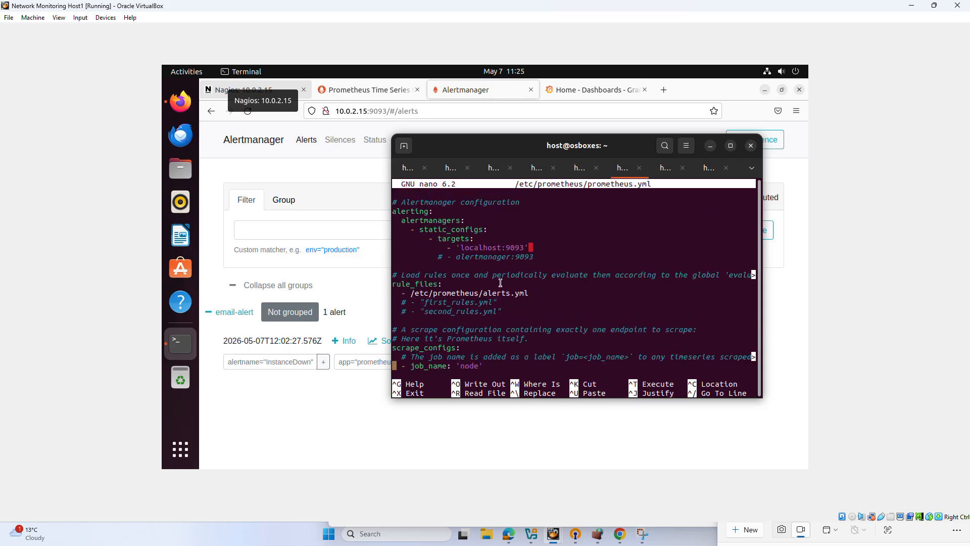
triple_click(539, 297)
click(533, 293)
- Bring up alertmanager.yml in the terminal and examine its SMTP, route and email-alert receiver settings
click(663, 170)
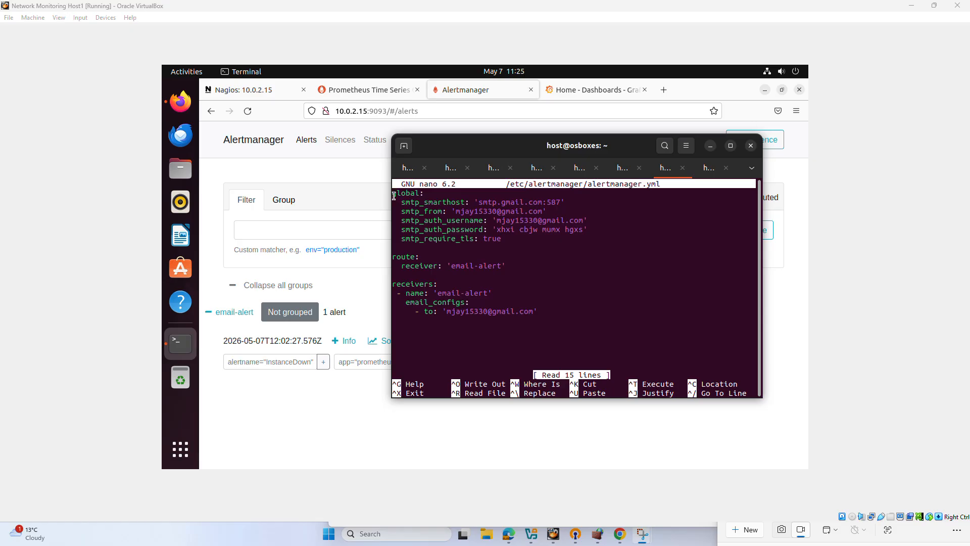
drag(393, 196, 556, 318)
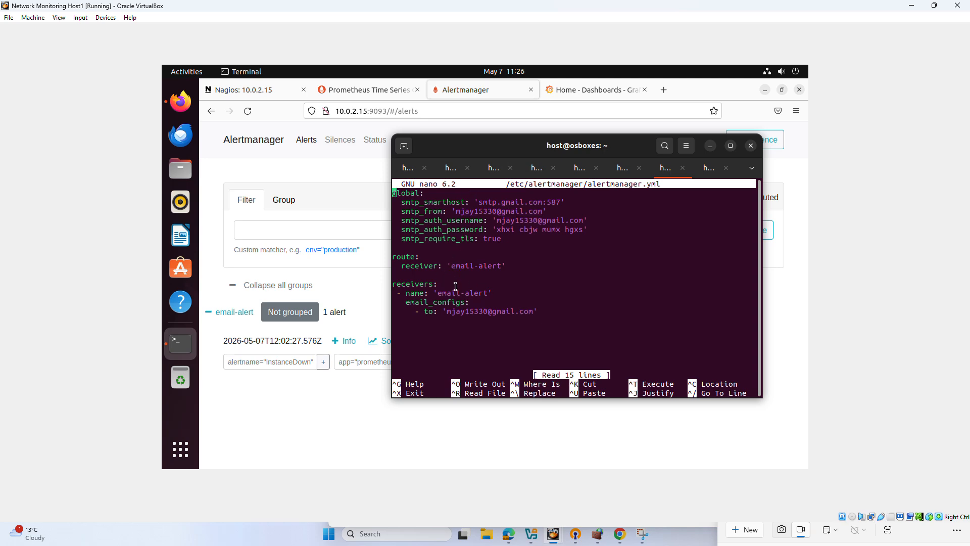
- Switch to Gmail in Chrome and view the InstanceDown critical alert email from the inbox
click(617, 532)
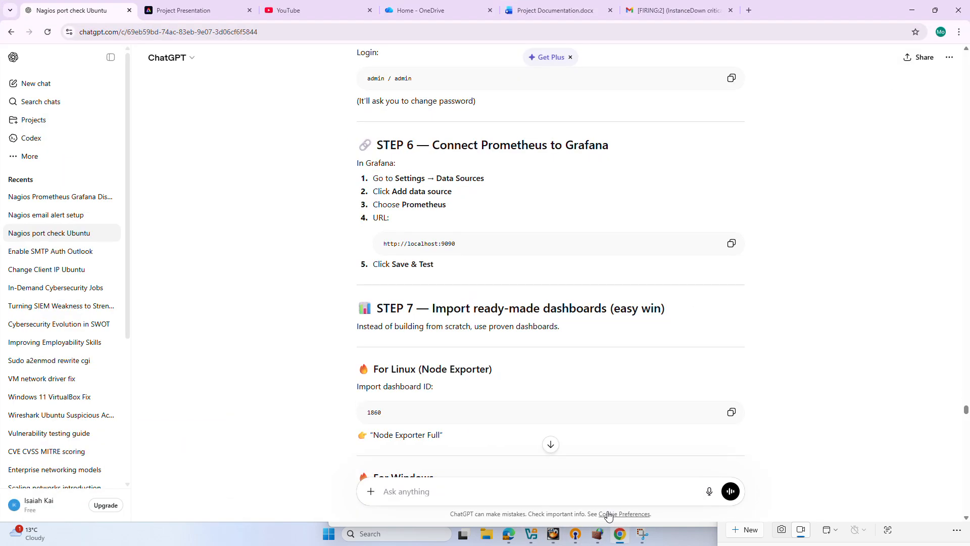
click(678, 8)
click(41, 125)
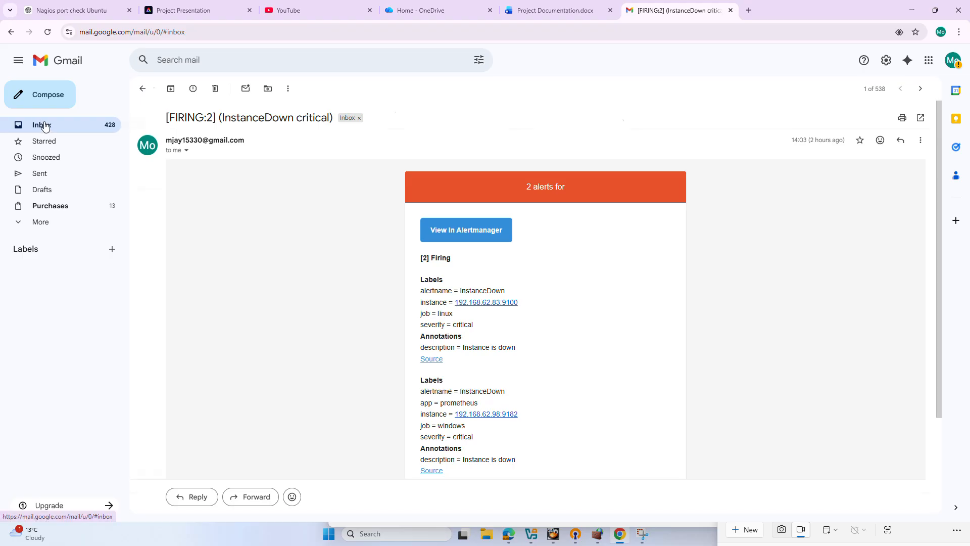
click(340, 141)
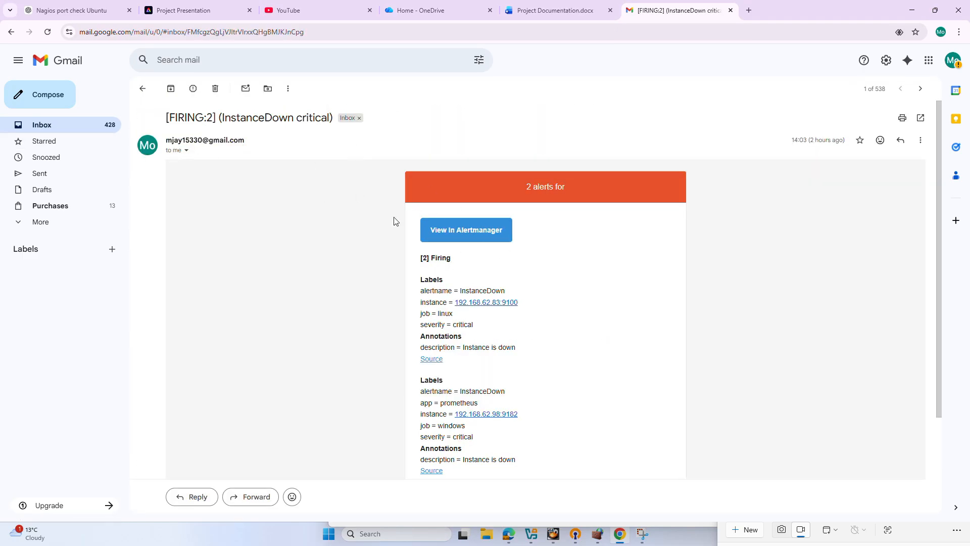
scroll(484, 293, down, 2)
scroll(485, 289, up, 2)
- Return to the monitoring host's terminal and examine the InstanceDown rule, its severity and its annotations in alerts.yml
mouse_move(553, 534)
click(504, 501)
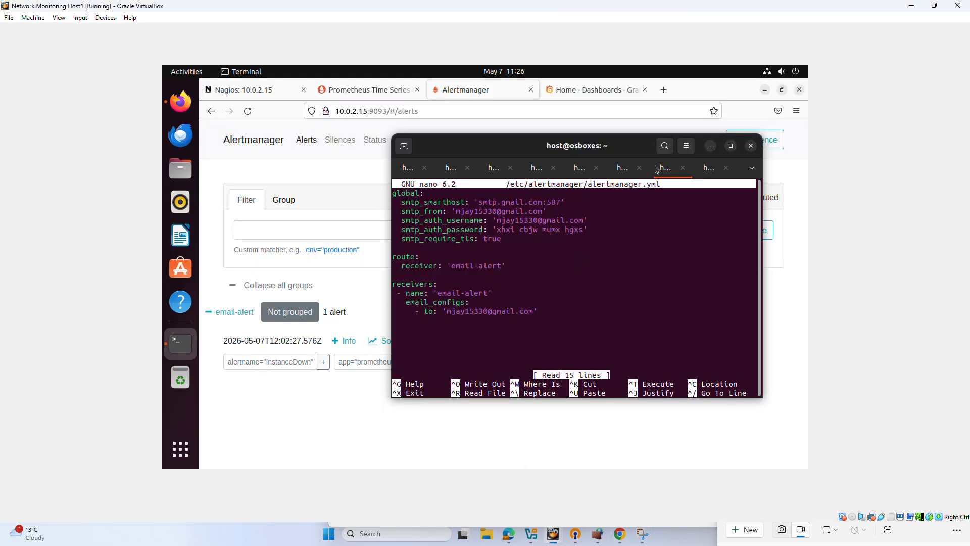
click(707, 170)
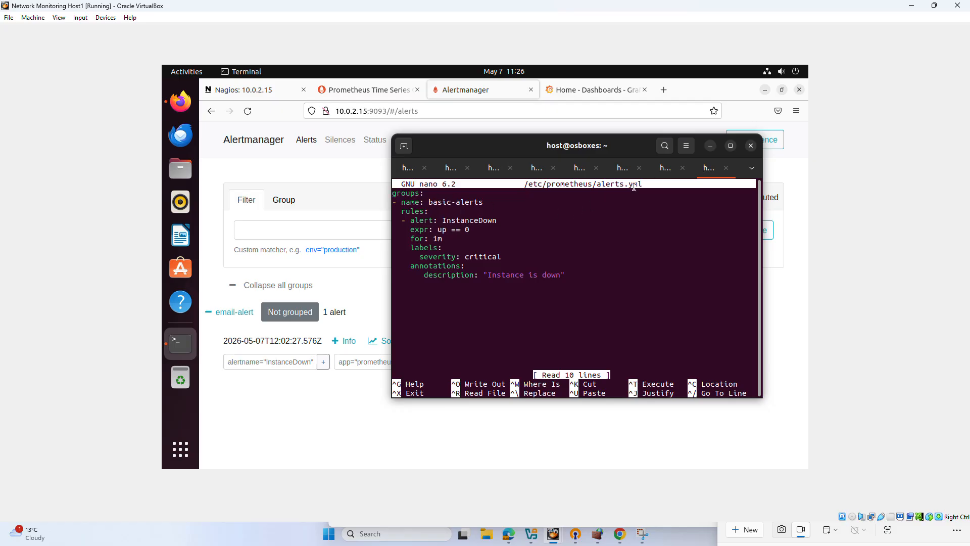
drag(579, 278, 400, 184)
click(399, 186)
drag(501, 228, 438, 220)
click(463, 271)
mouse_move(500, 257)
mouse_down()
mouse_move(513, 258)
mouse_move(457, 266)
mouse_up()
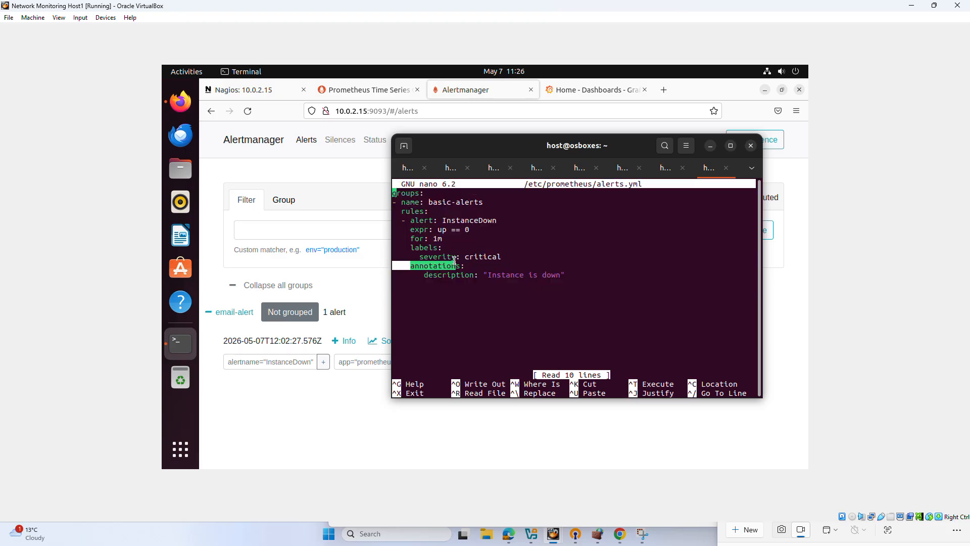
click(578, 279)
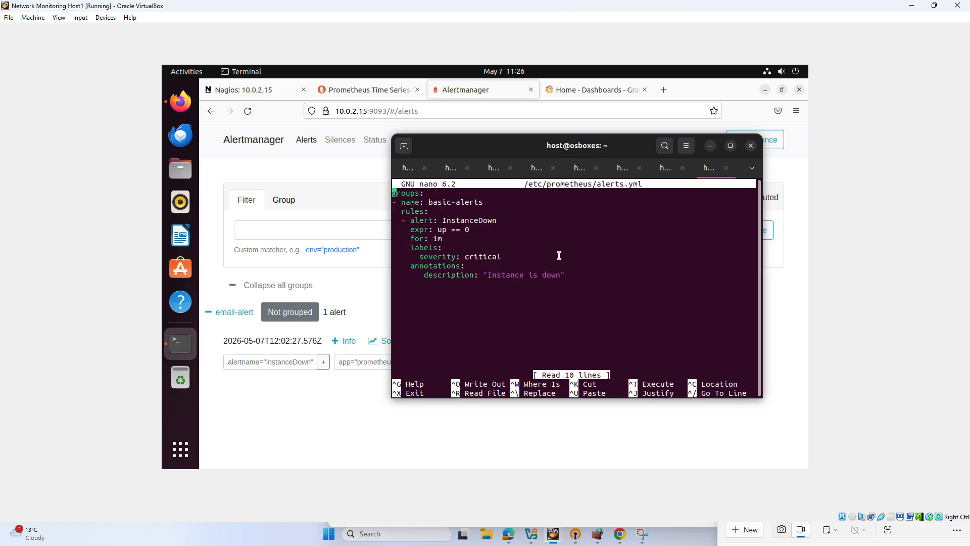
- Compare the alert rule with the labels and annotations in the InstanceDown email in Gmail, and return to the monitoring host's virtual machine
mouse_move(613, 535)
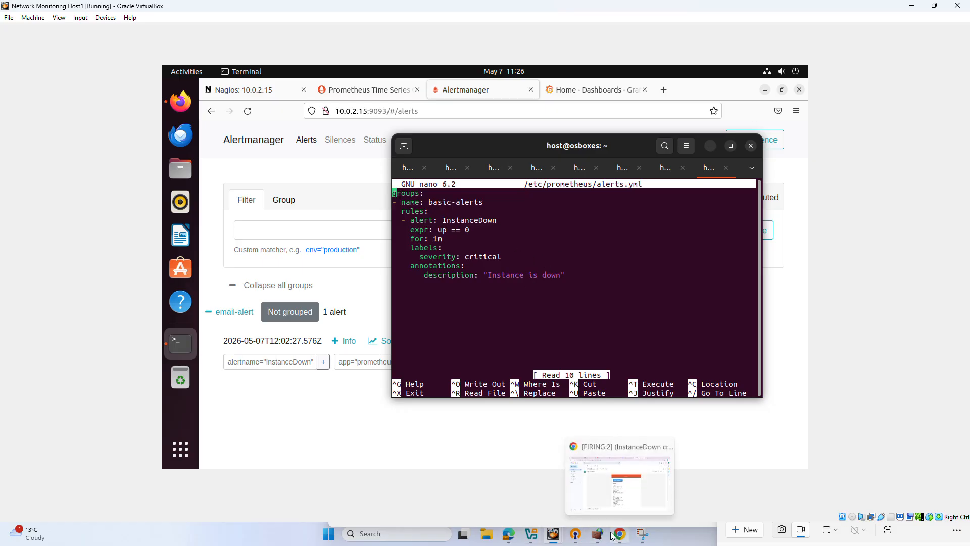
click(620, 465)
scroll(470, 322, down, 2)
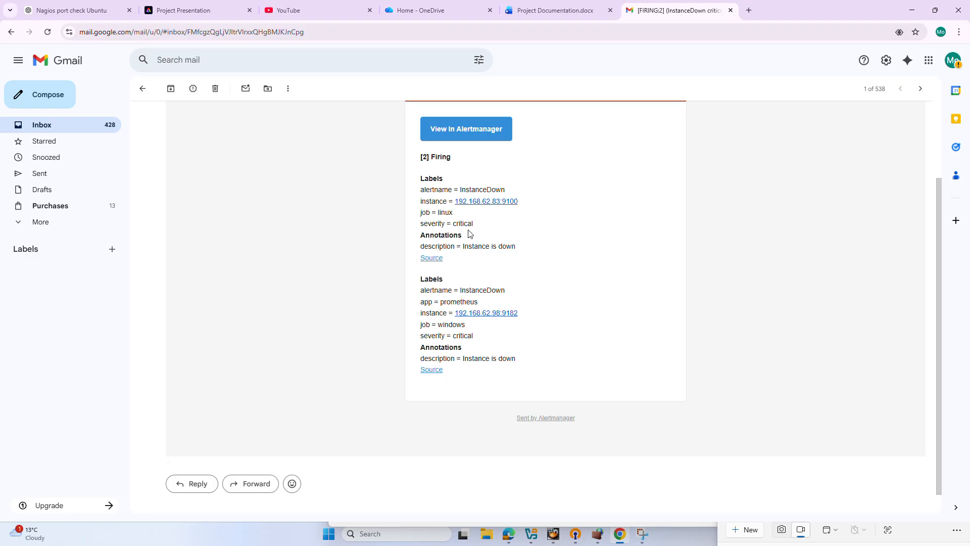
click(643, 536)
mouse_move(561, 540)
click(499, 462)
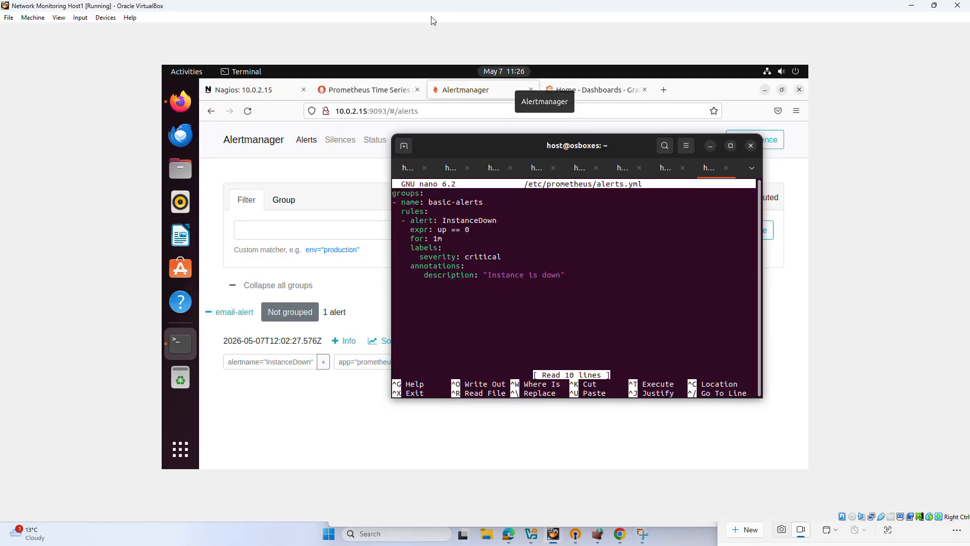
key(alt+Tab)
mouse_move(556, 540)
click(506, 480)
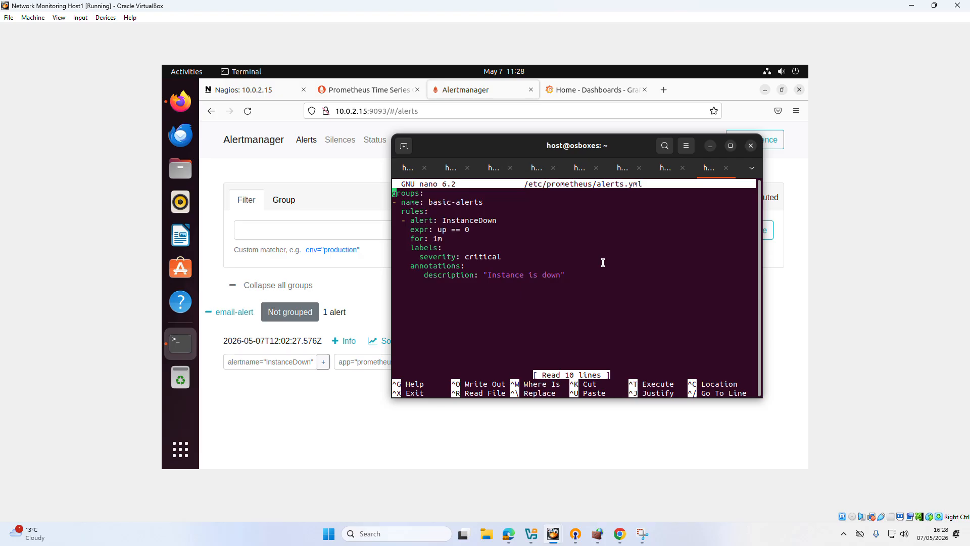
- Switch to Grafana in Firefox and open the Node Exporter Full dashboard from the home page's dashboards list
click(587, 96)
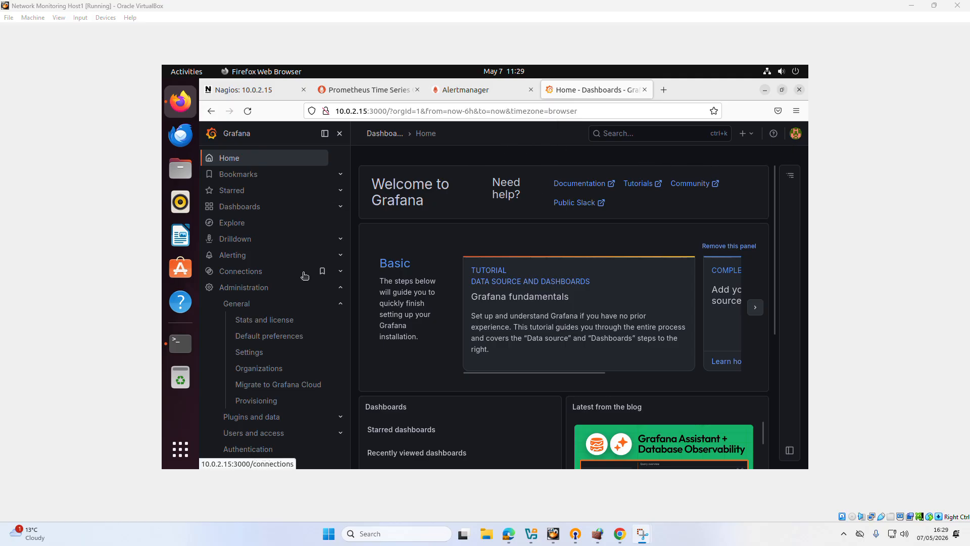
scroll(405, 303, down, 4)
click(407, 257)
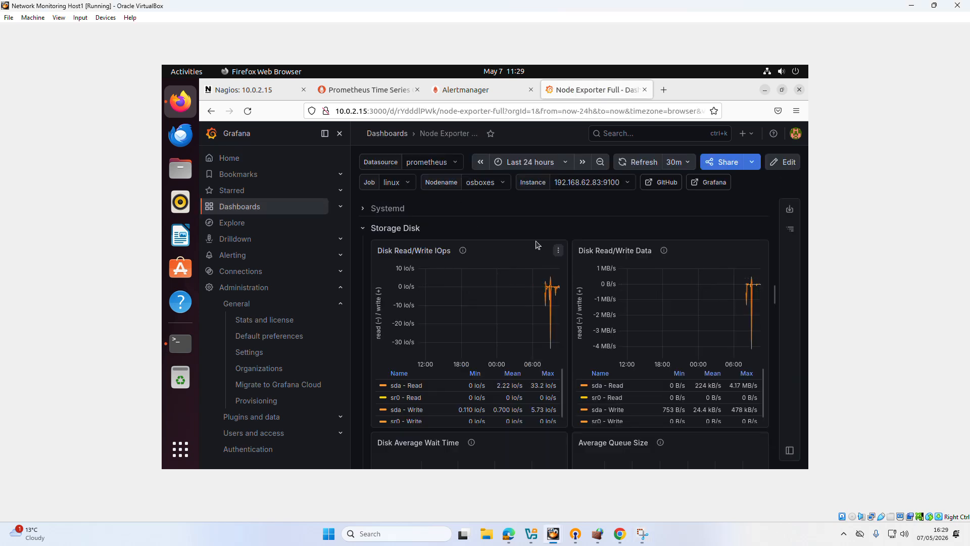
scroll(536, 242, up, 10)
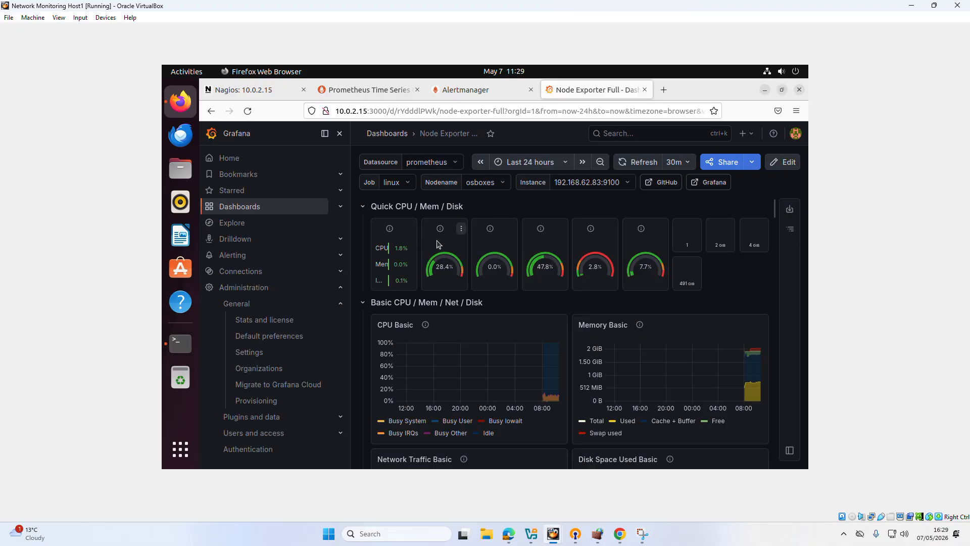
- Examine the Quick CPU / Mem / Disk gauges and the basic CPU, memory, network traffic and disk space graphs of the Linux machine
mouse_move(445, 235)
mouse_move(494, 233)
mouse_move(541, 233)
mouse_move(586, 223)
scroll(633, 270, down, 2)
mouse_move(417, 220)
scroll(544, 311, down, 4)
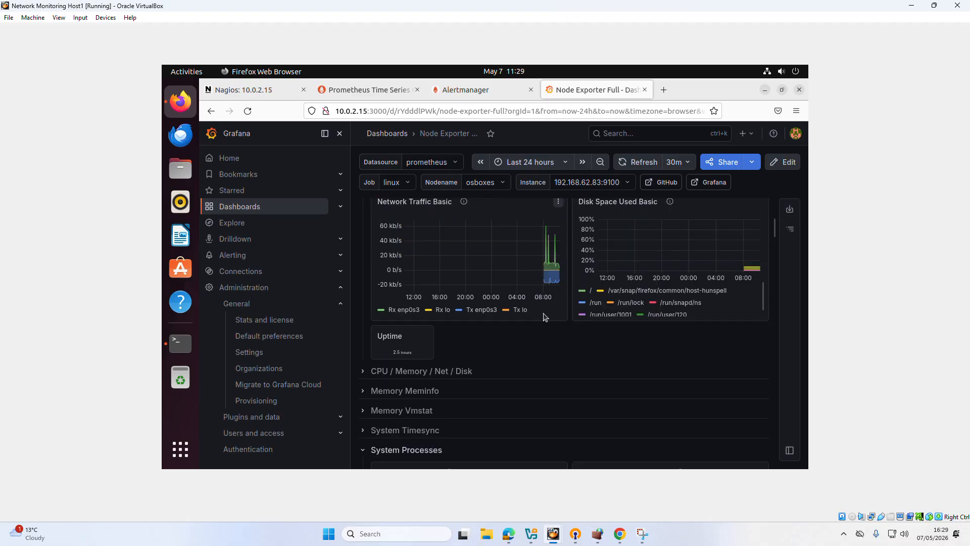
scroll(543, 233, up, 1)
mouse_move(753, 271)
- Examine the System Processes graphs, including process status, detailed states, forks, CPU saturation, PIDs and threads
scroll(561, 279, down, 3)
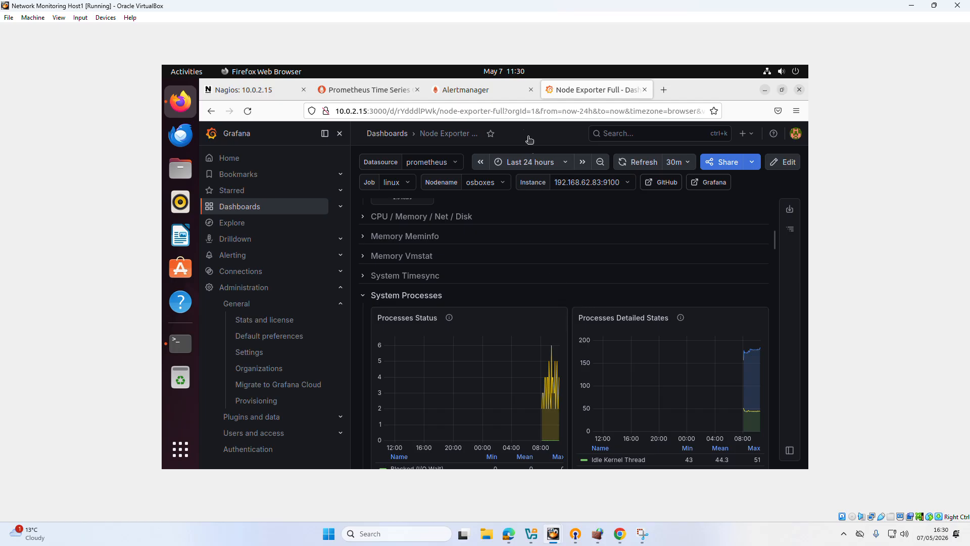
key(super+shift+s)
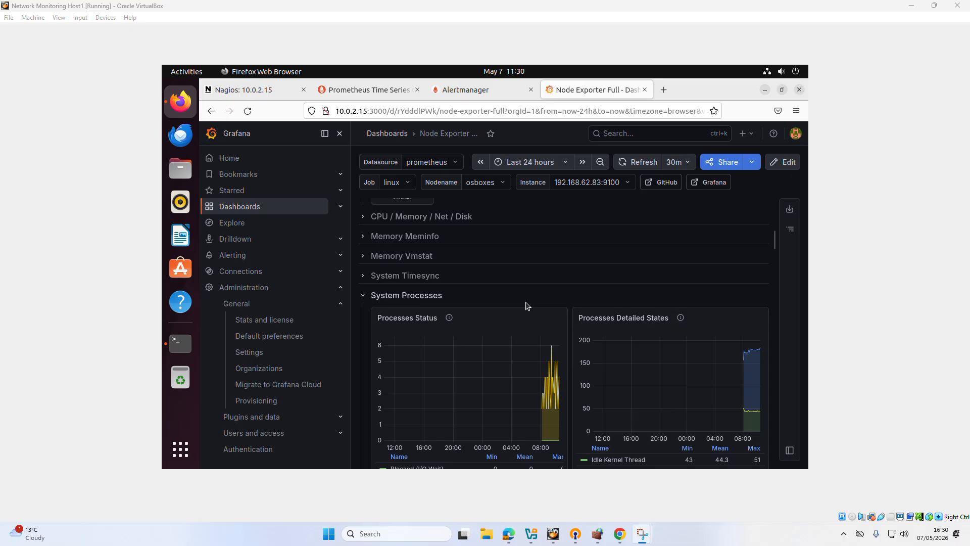
scroll(523, 303, down, 2)
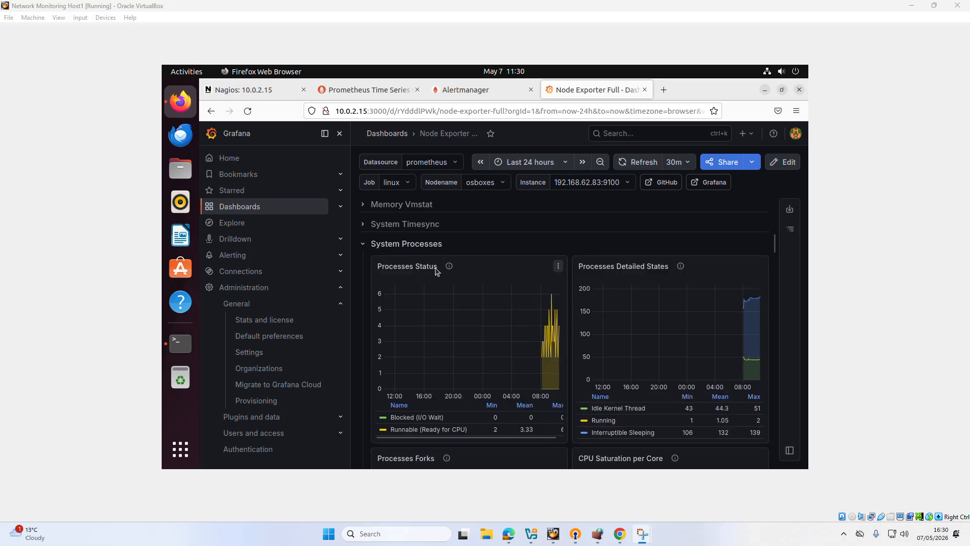
scroll(538, 314, down, 2)
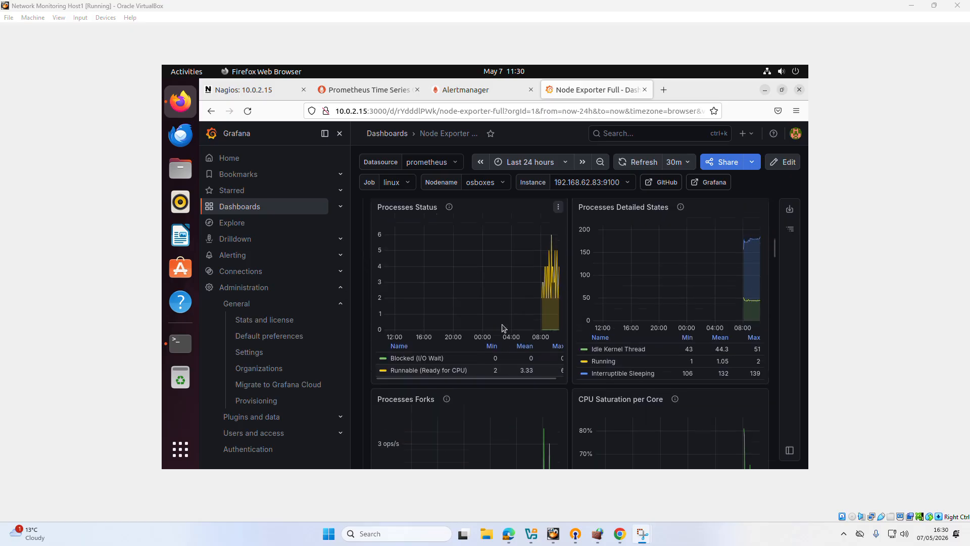
scroll(537, 314, up, 2)
scroll(543, 319, down, 2)
scroll(546, 293, down, 8)
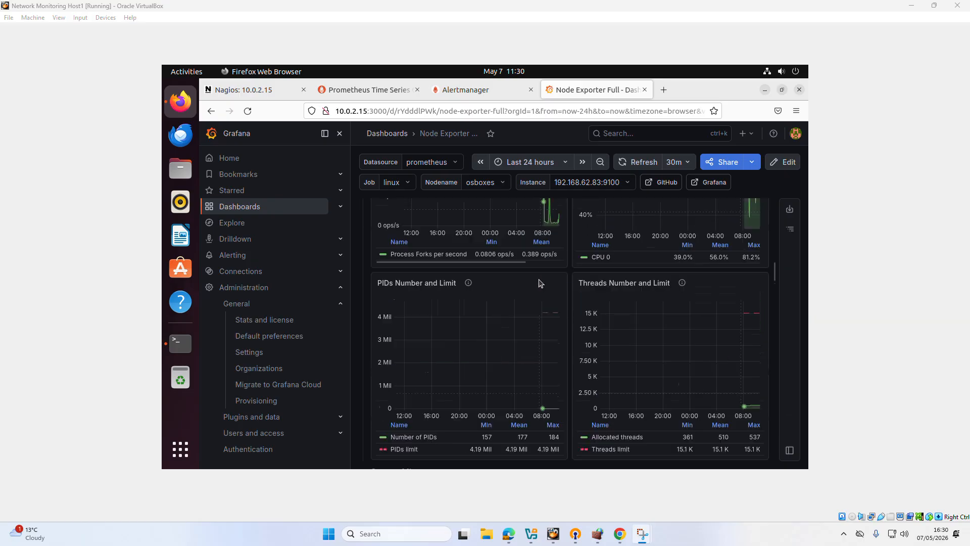
- Look through the Storage Disk graphs for read/write activity, wait time and queue size, continuing to the Network Traffic section
scroll(539, 281, down, 3)
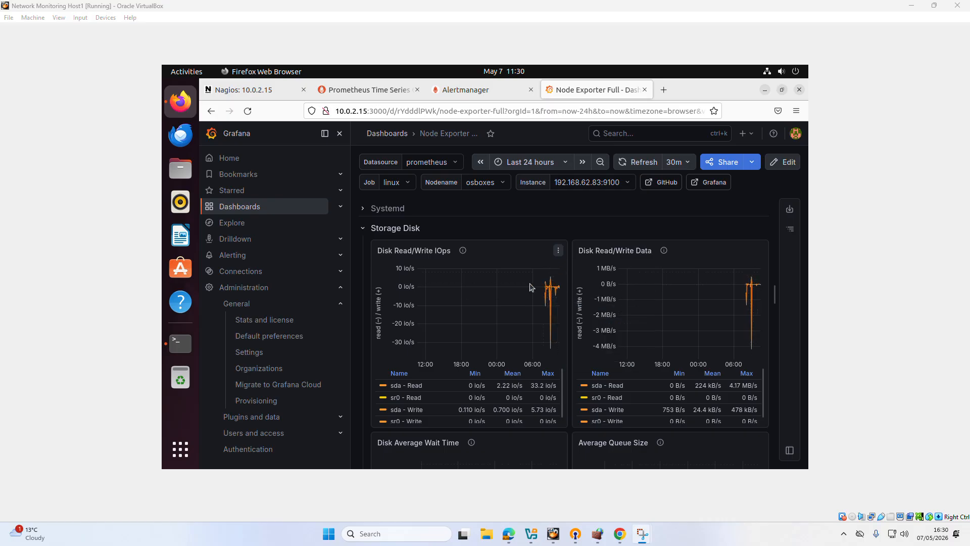
scroll(543, 302, down, 3)
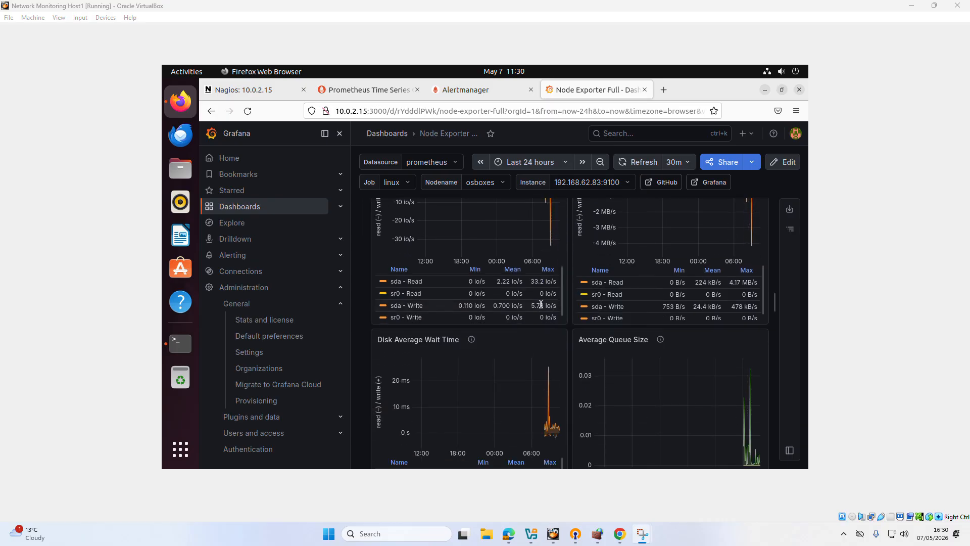
scroll(538, 303, down, 10)
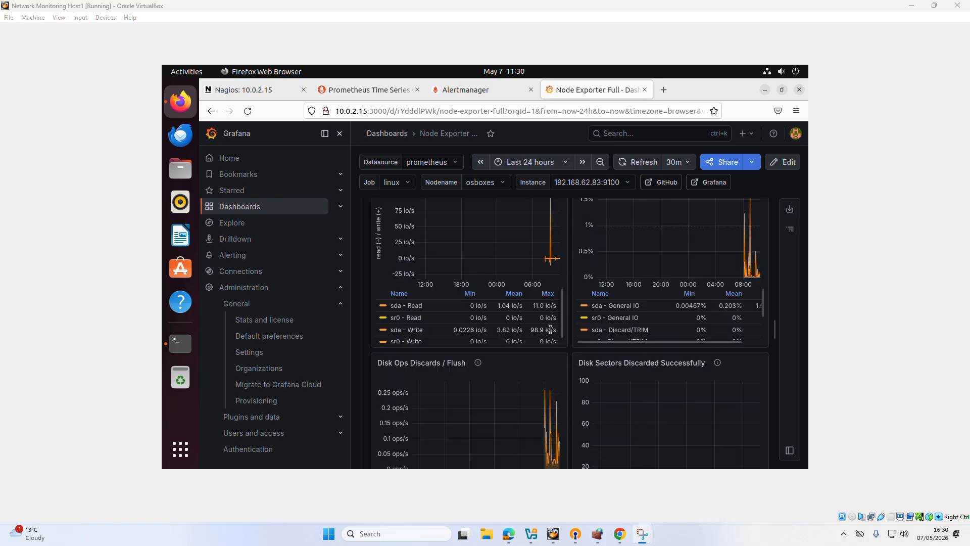
scroll(535, 364, down, 10)
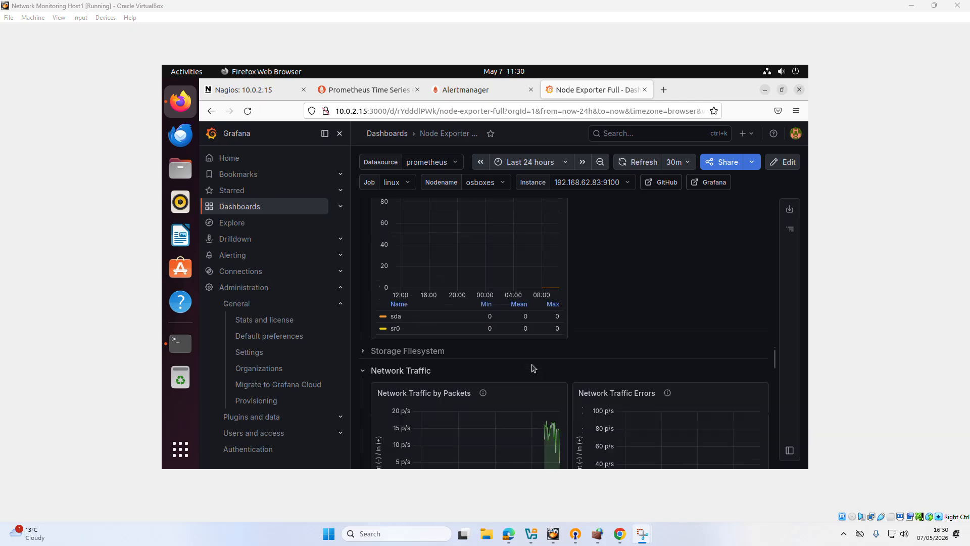
scroll(534, 365, down, 1)
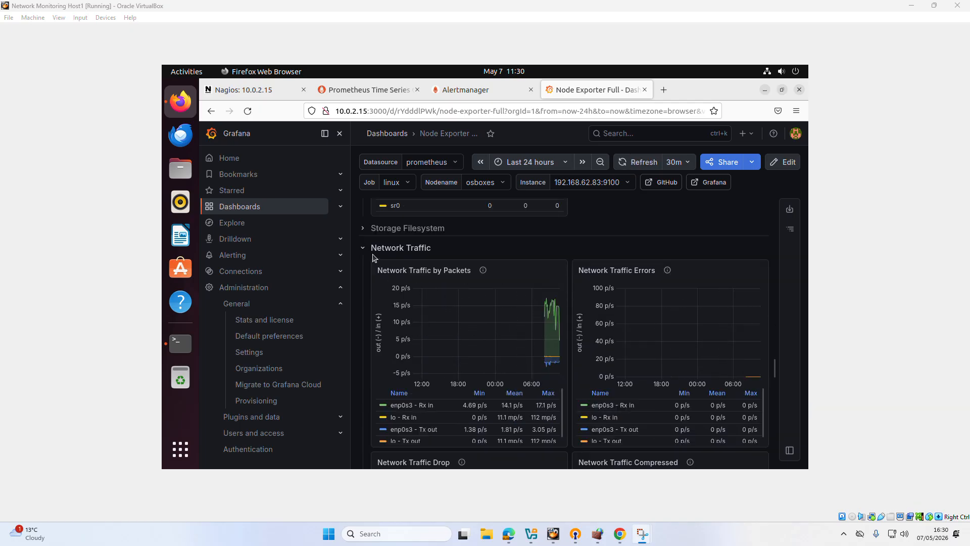